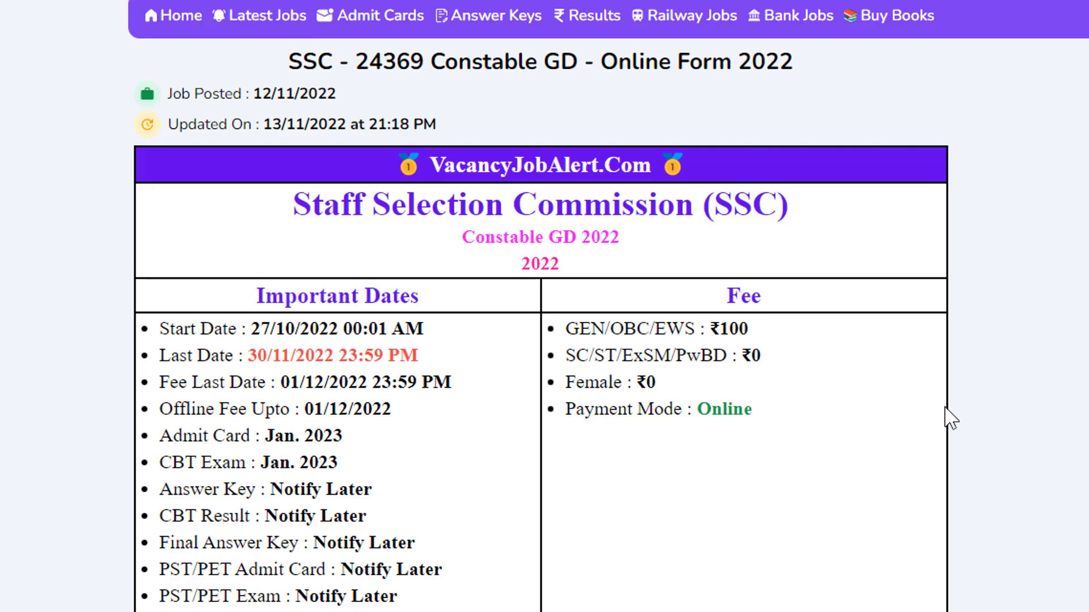
- Review the Constable GD dates, fees, age limit, qualification and vacancy tables, and open the online Registration form
scroll(948, 415, down, 1)
scroll(948, 418, down, 7)
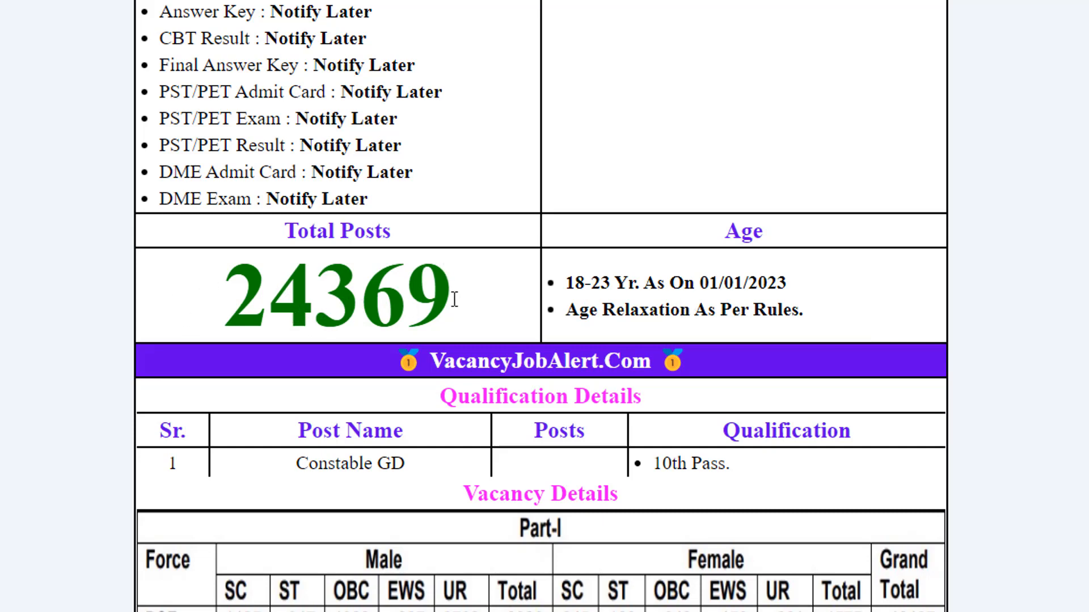
scroll(509, 313, down, 3)
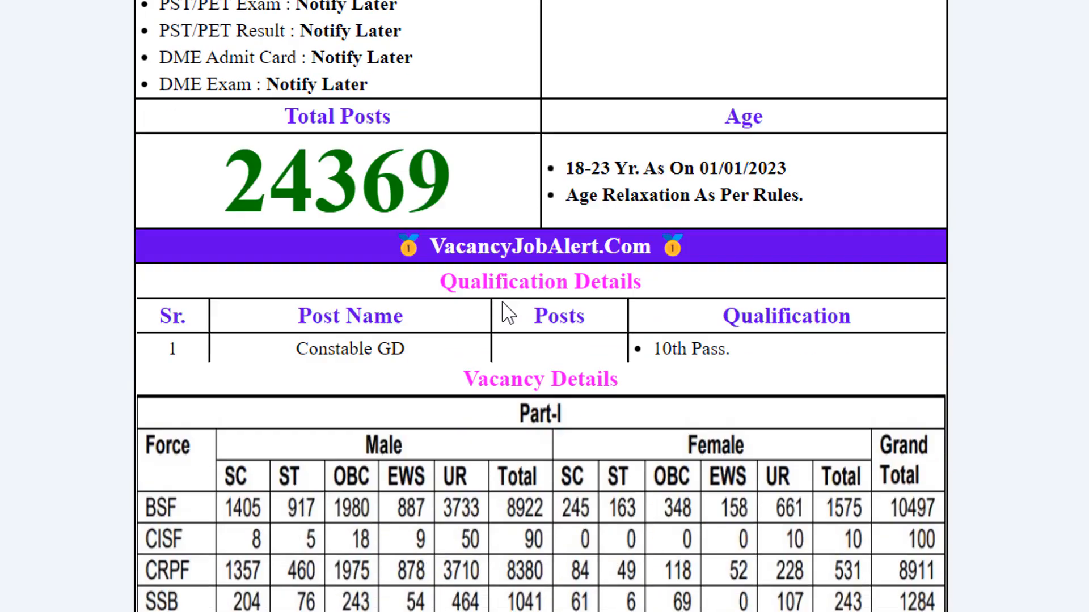
scroll(731, 302, down, 3)
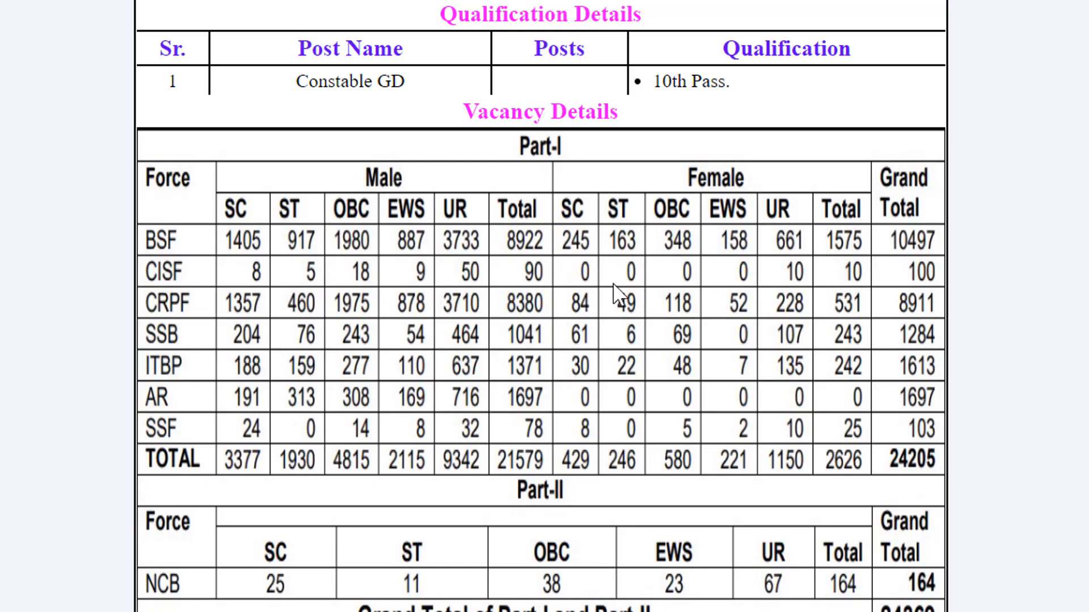
scroll(874, 514, down, 1)
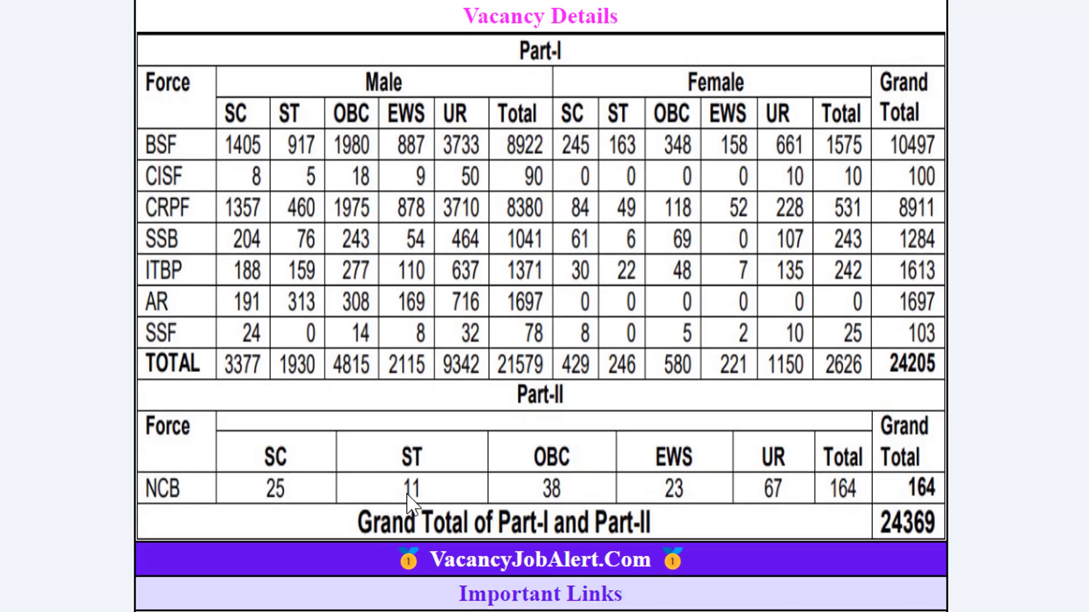
scroll(919, 531, down, 3)
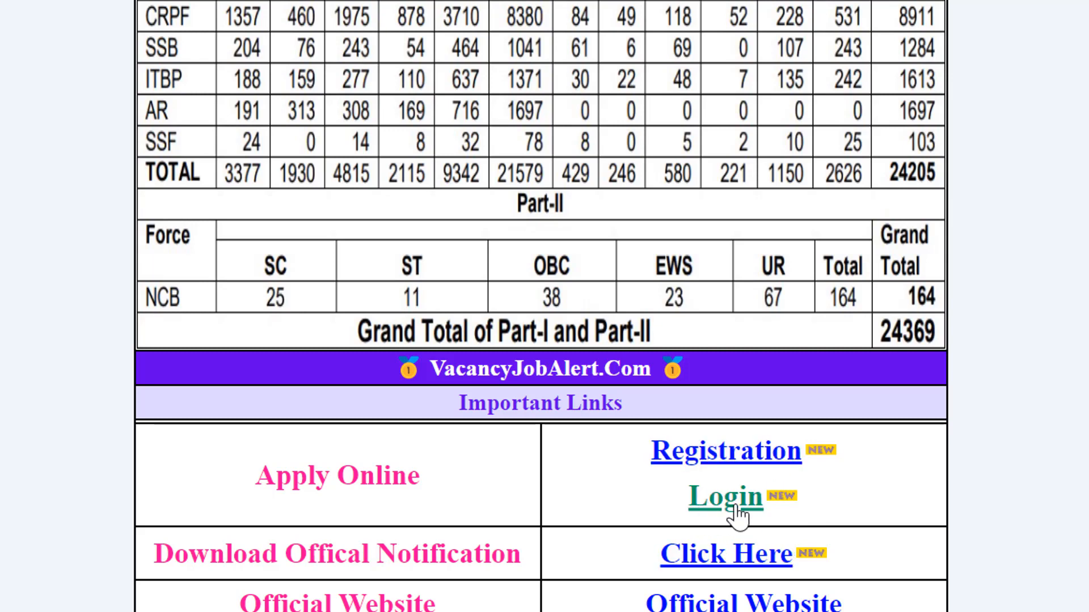
click(730, 452)
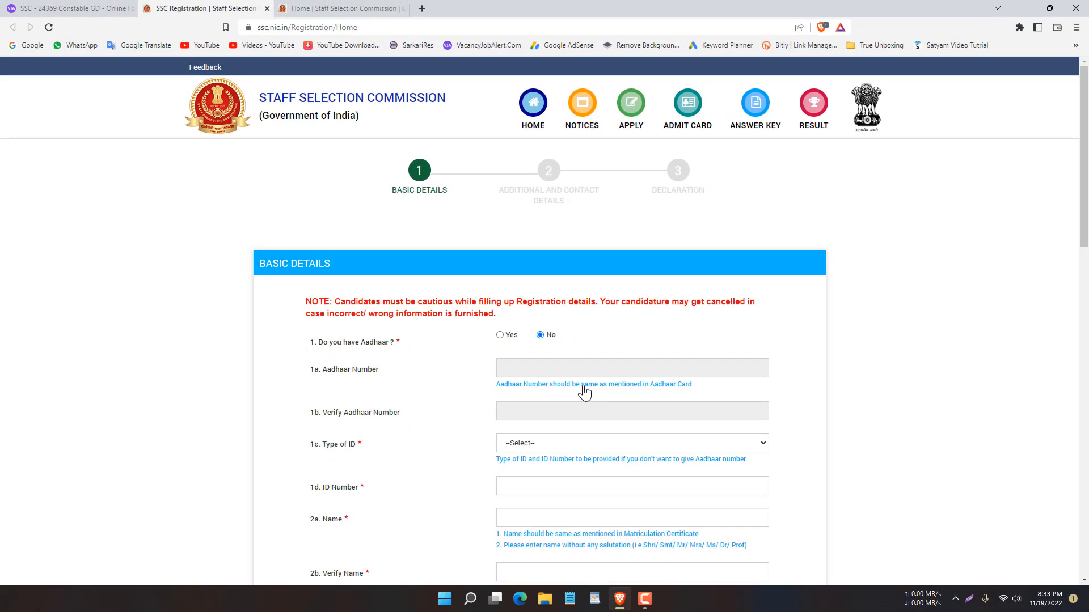
- Answer Yes to having Aadhaar and review the name, parents' names and date of birth fields of the Basic Details form
scroll(693, 378, down, 2)
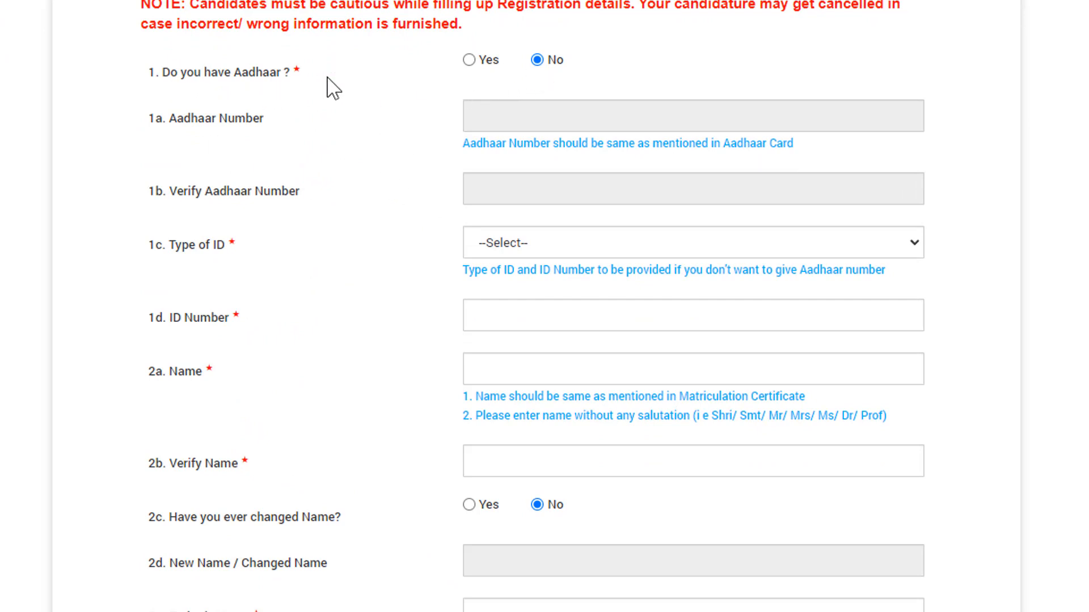
click(469, 60)
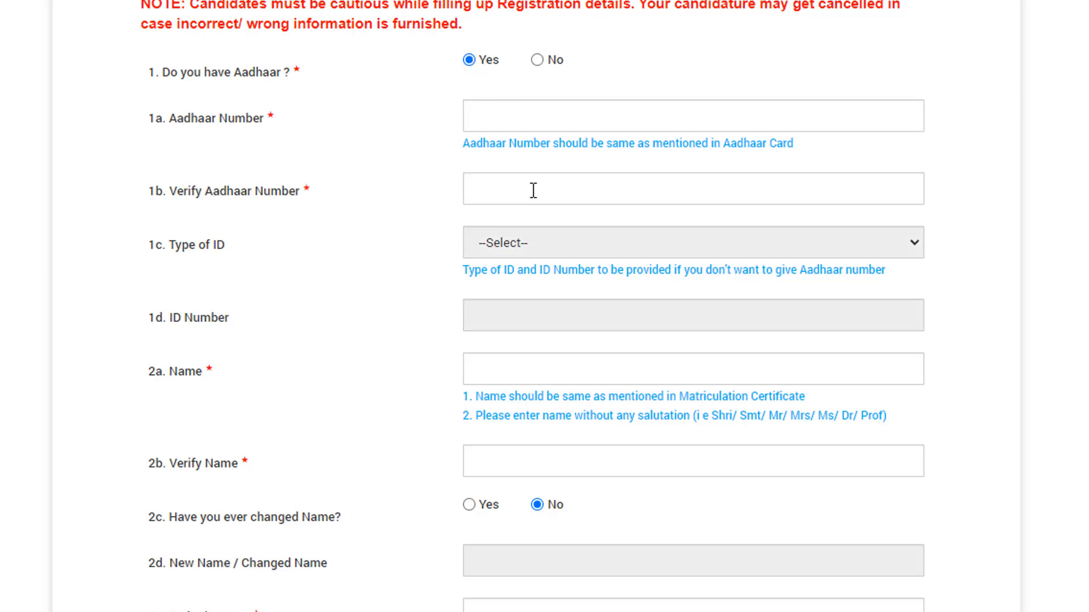
scroll(536, 244, down, 2)
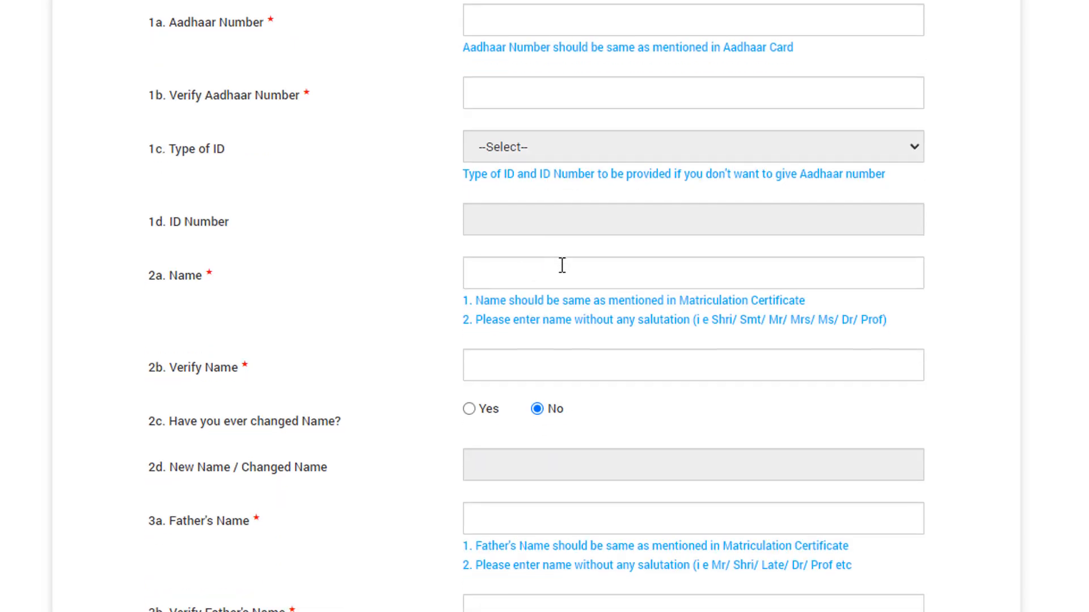
scroll(562, 265, down, 4)
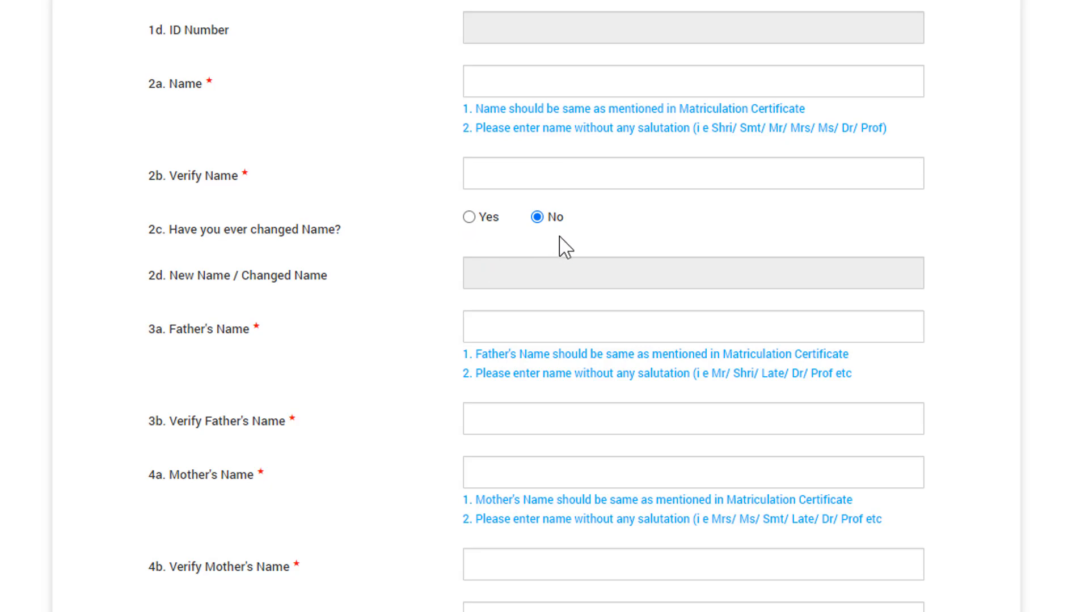
scroll(558, 244, down, 2)
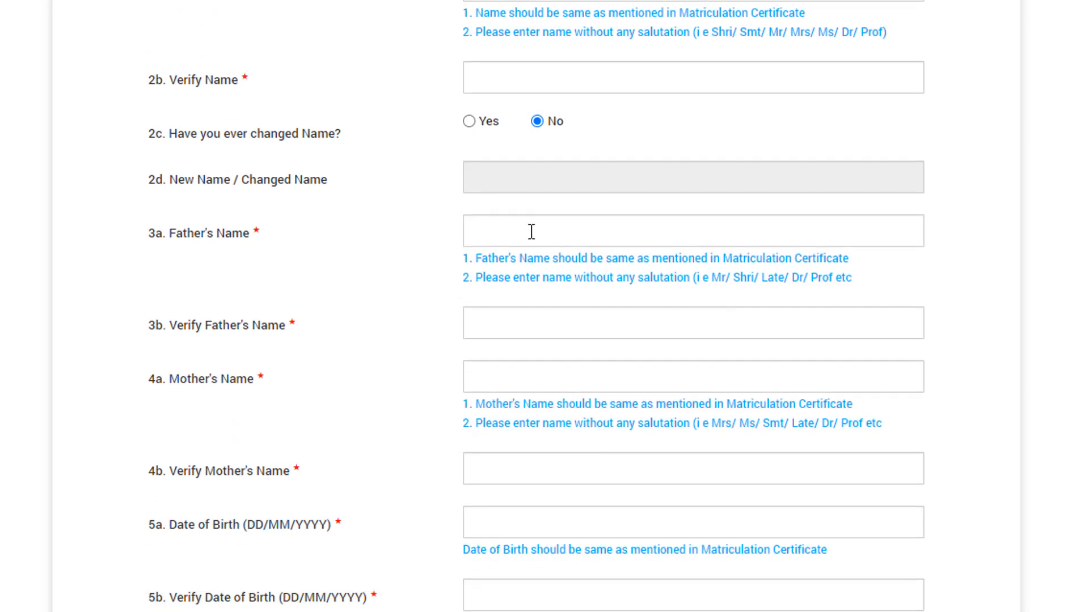
scroll(531, 231, down, 4)
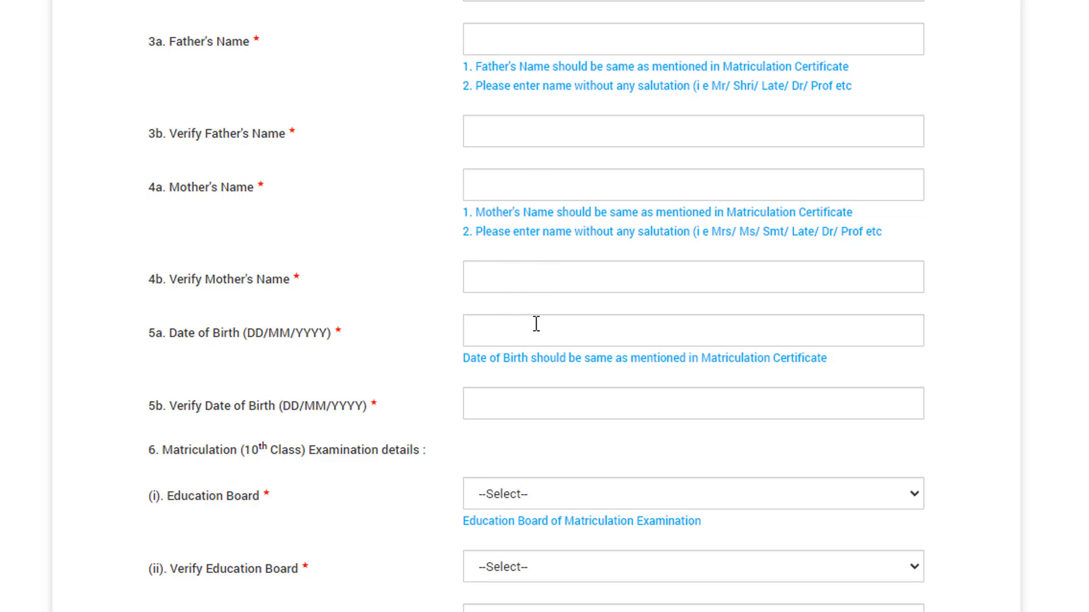
scroll(527, 384, down, 3)
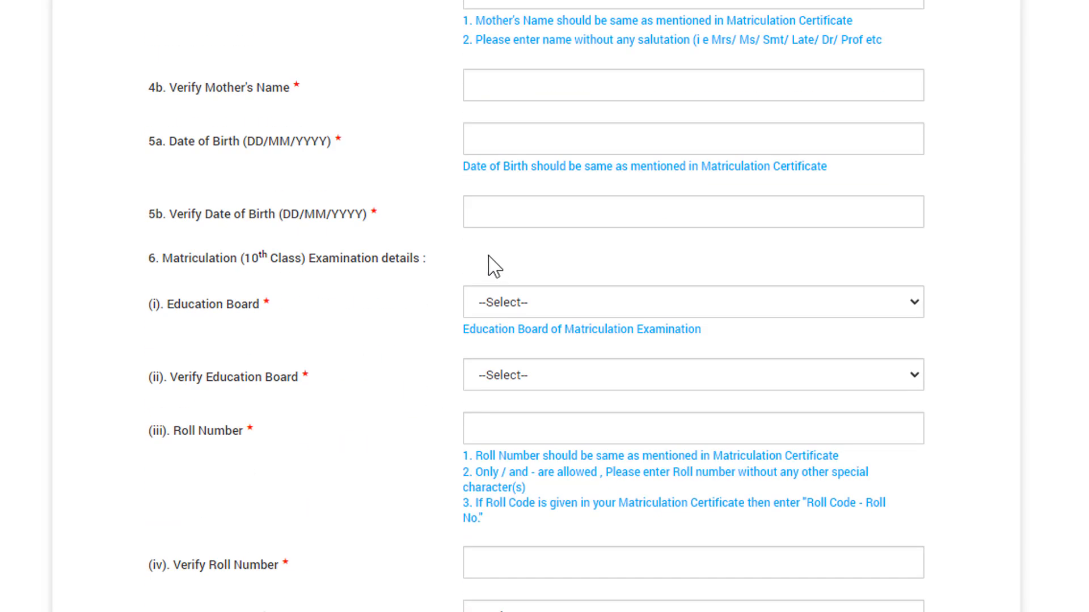
- Examine the education board choices and the roll number fields in the Matriculation examination details
click(556, 310)
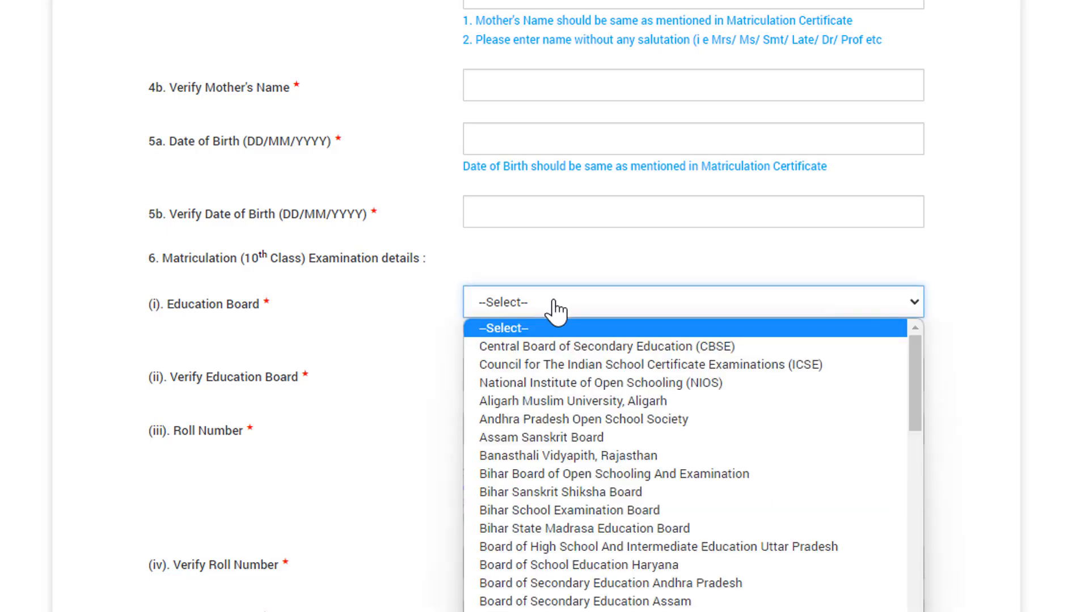
click(555, 310)
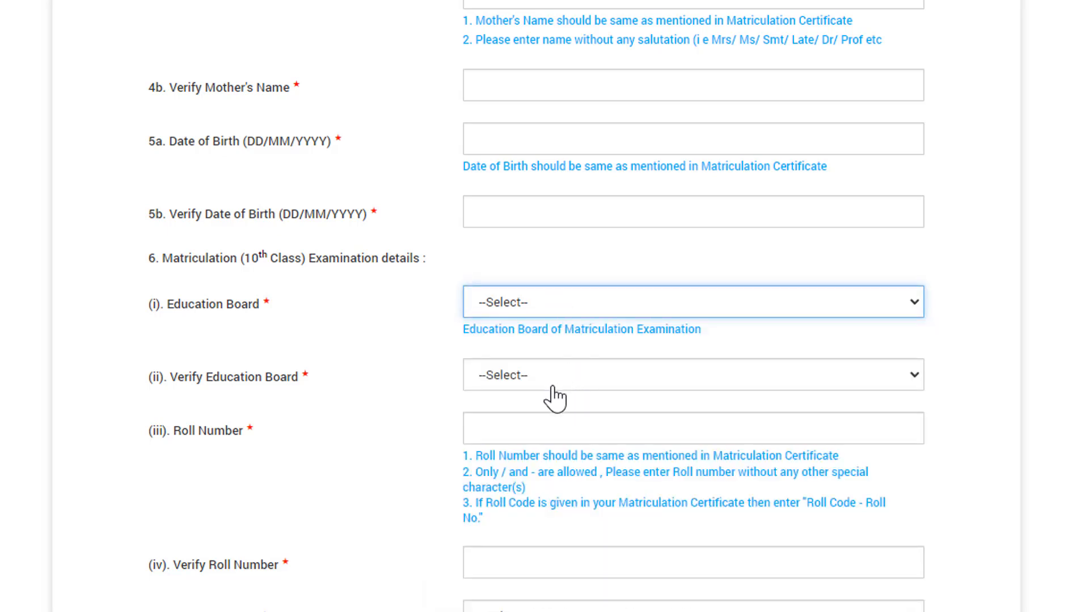
click(536, 431)
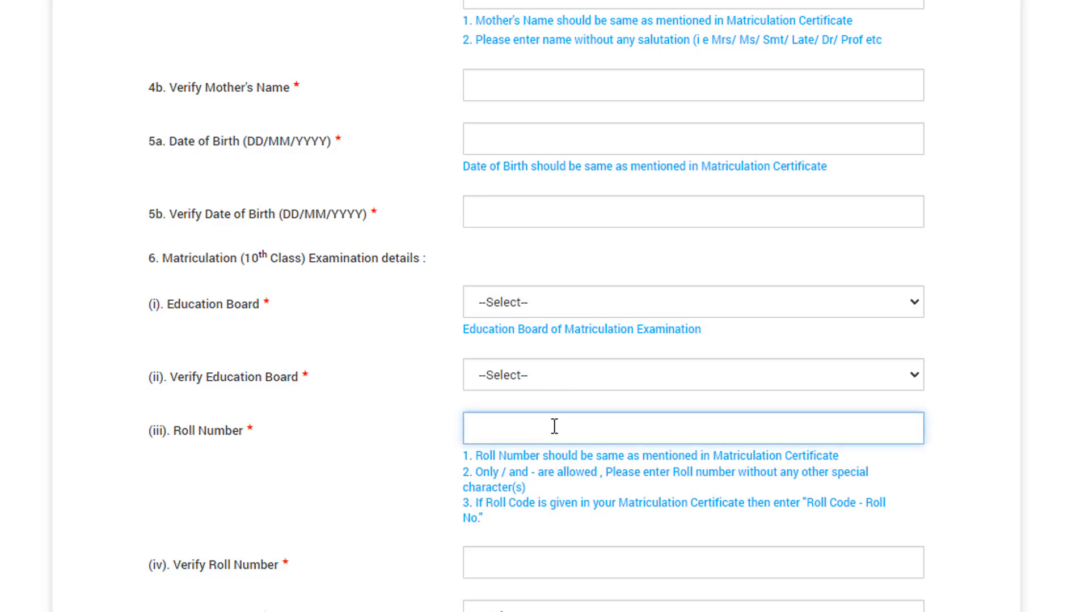
scroll(554, 426, down, 2)
click(522, 457)
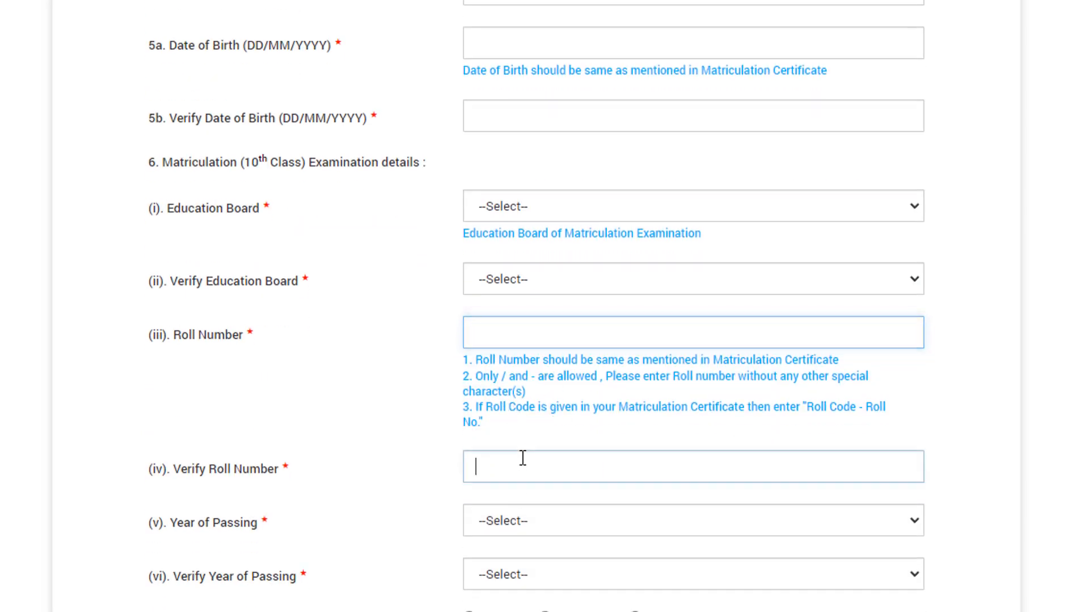
scroll(522, 448, down, 3)
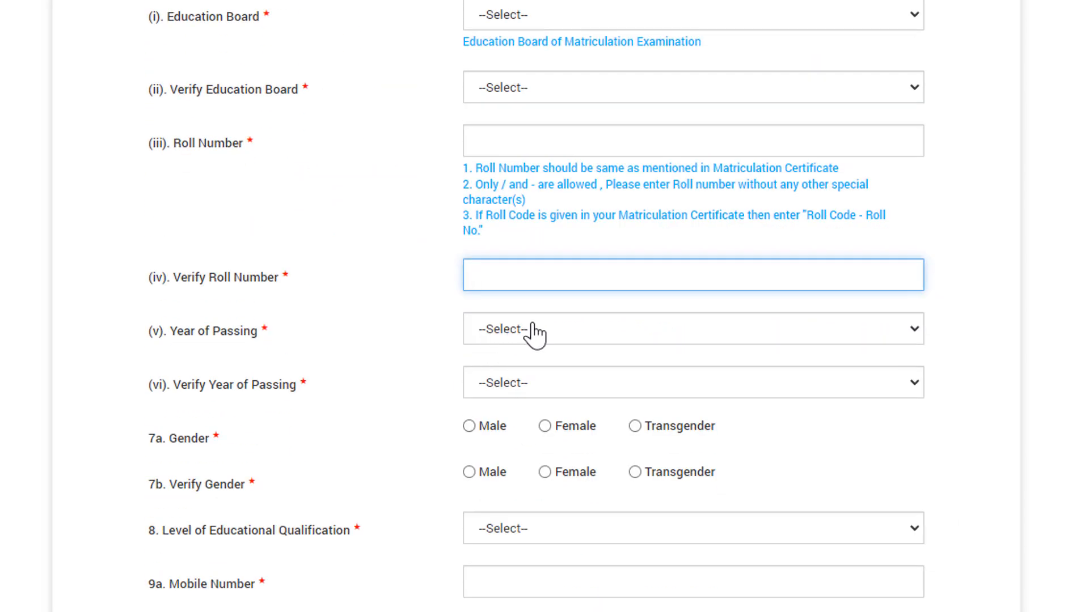
- Examine the year choices for Year of Passing and Verify Year of Passing without choosing one
click(571, 332)
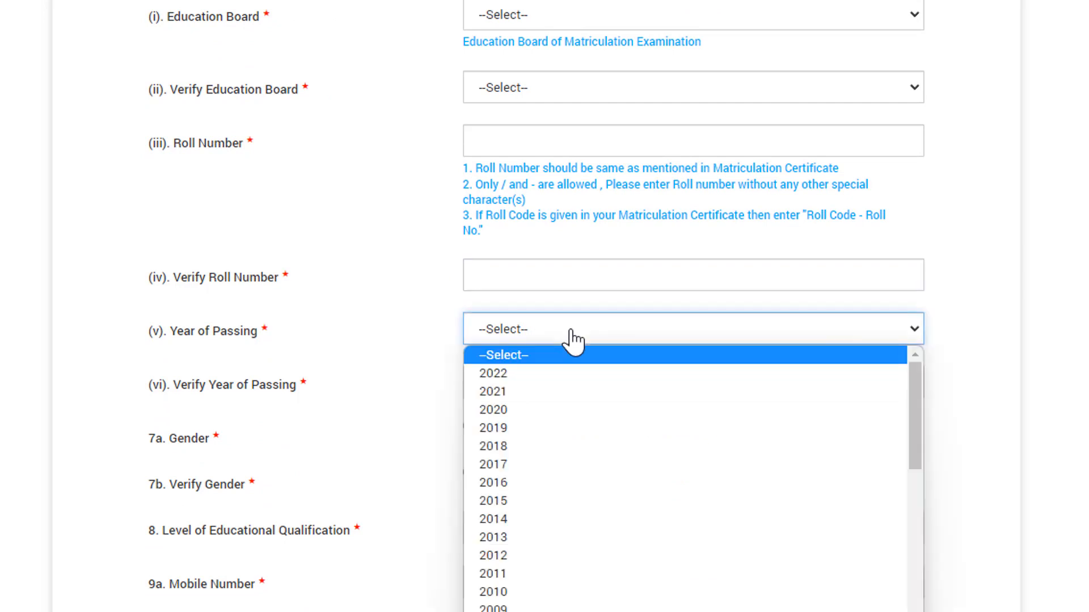
click(571, 340)
click(537, 387)
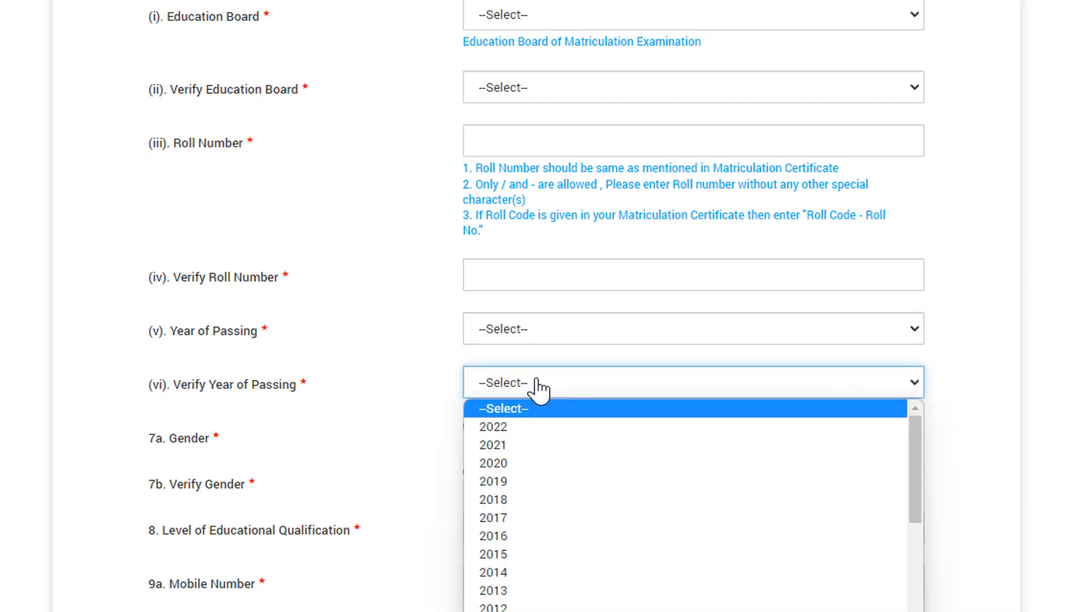
click(536, 409)
scroll(318, 295, down, 3)
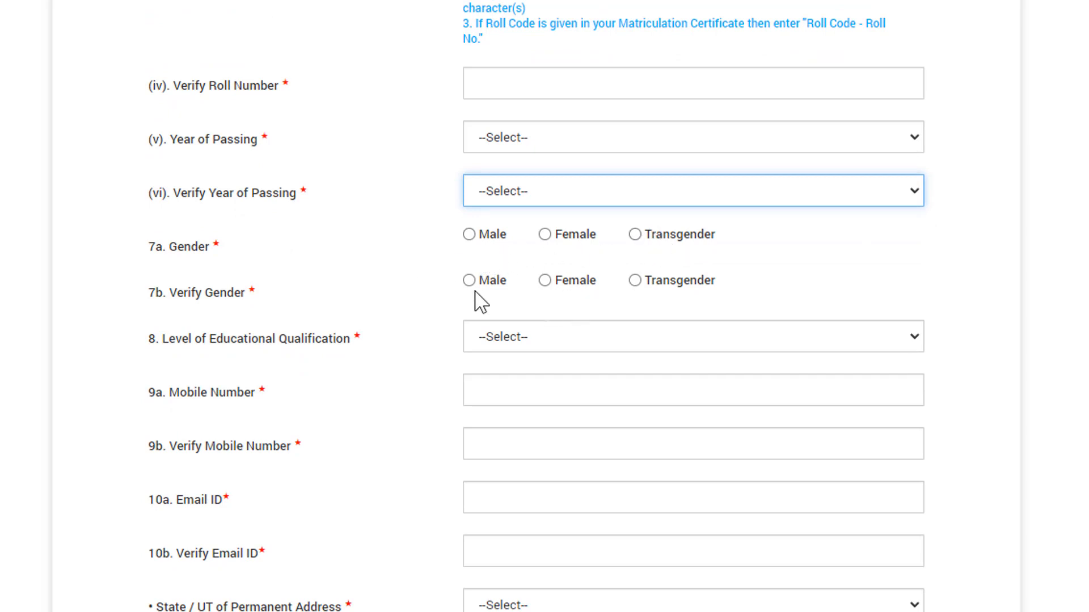
- Examine the choices for Level of Educational Qualification and leave the field unselected
scroll(656, 287, down, 2)
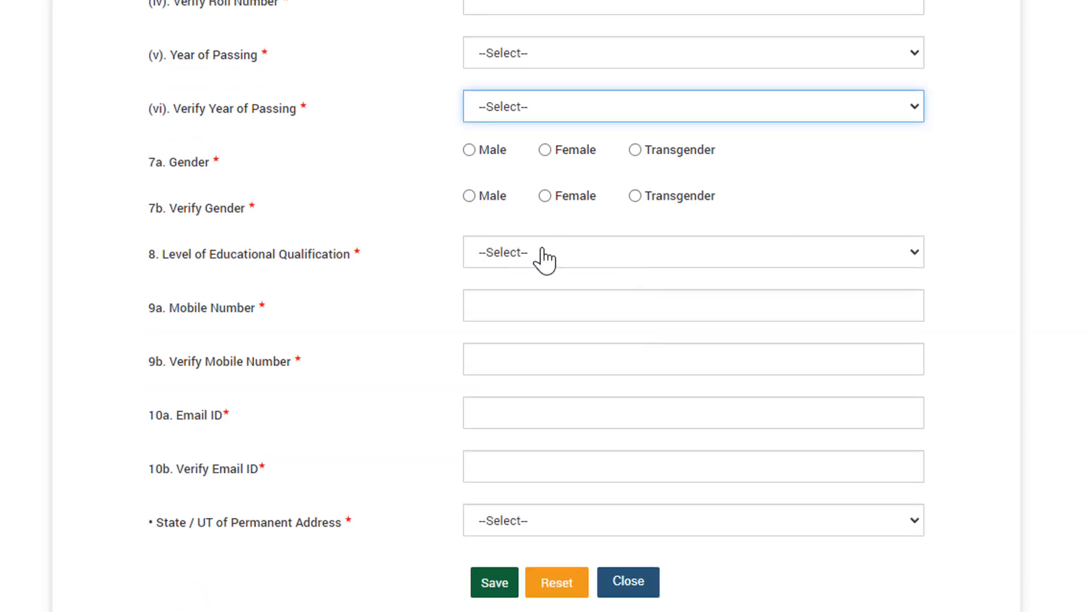
click(625, 265)
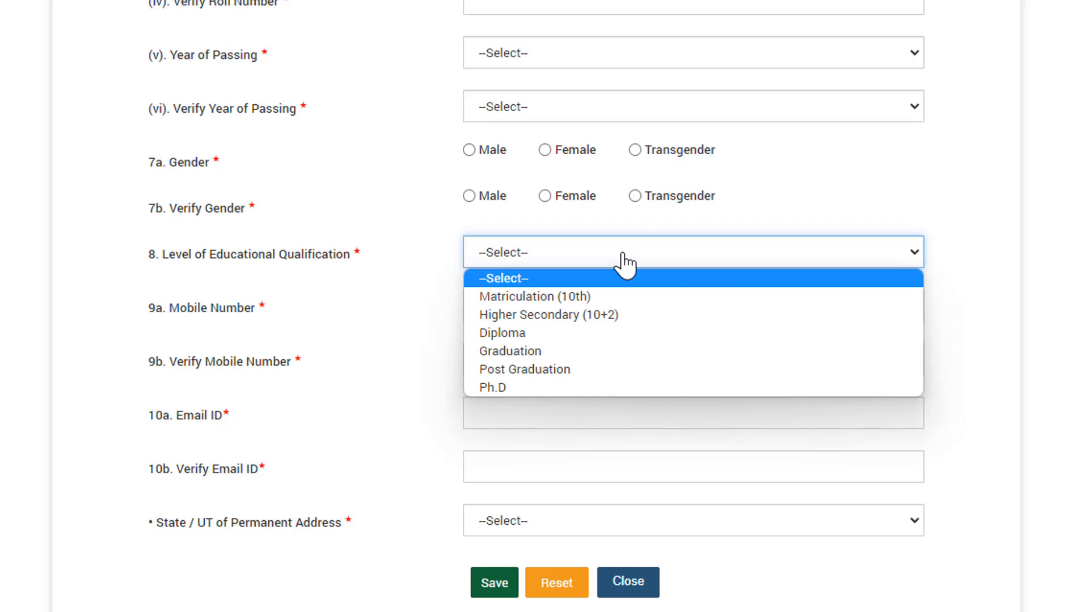
click(1083, 236)
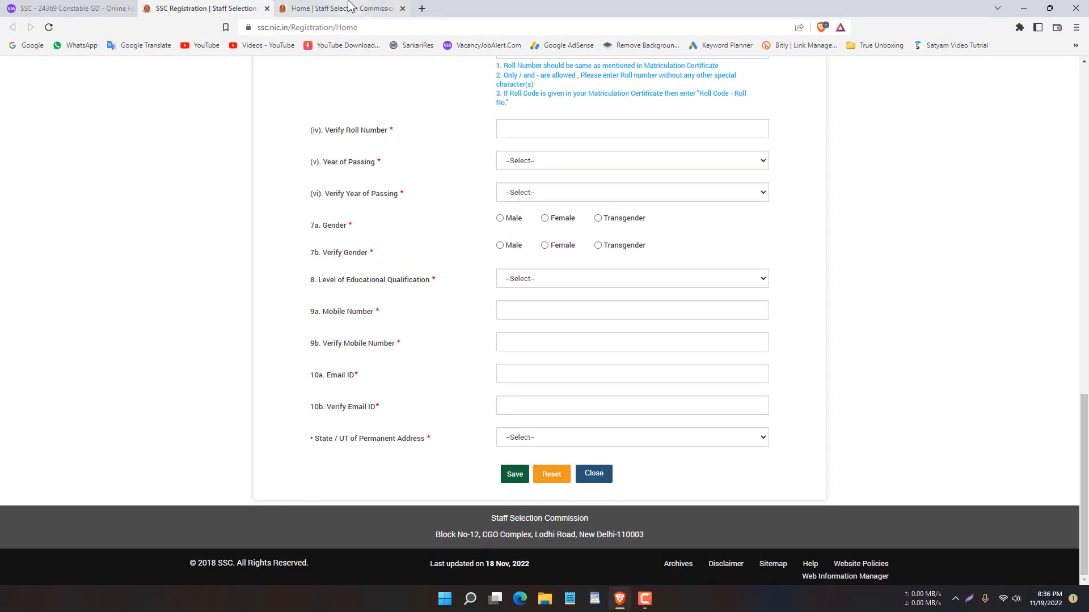
- Return to the vacancy page, open its Login link, and examine the username, password and captcha fields
click(68, 8)
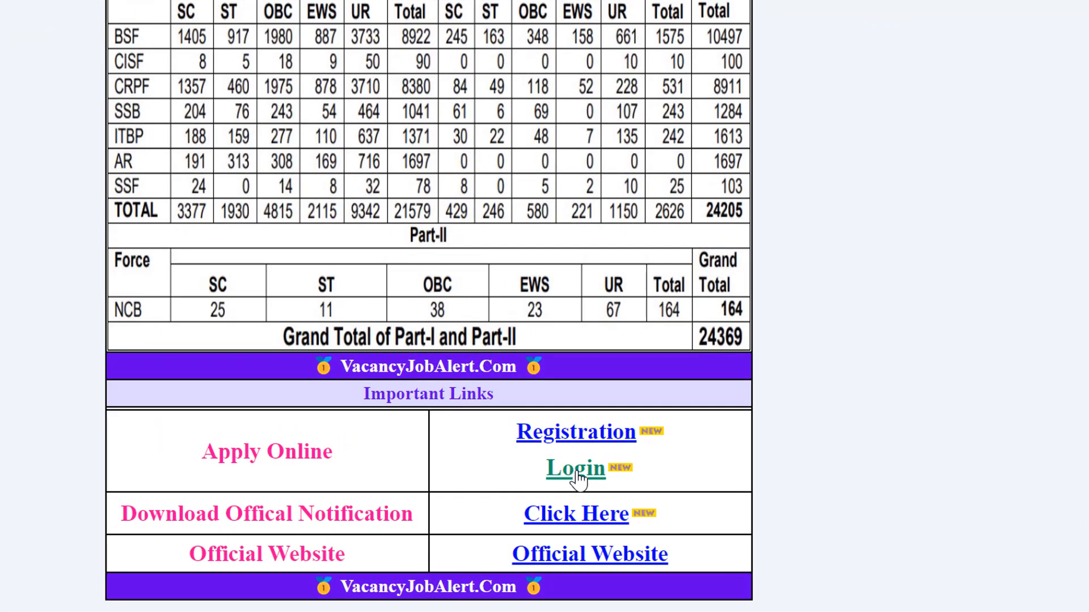
click(575, 475)
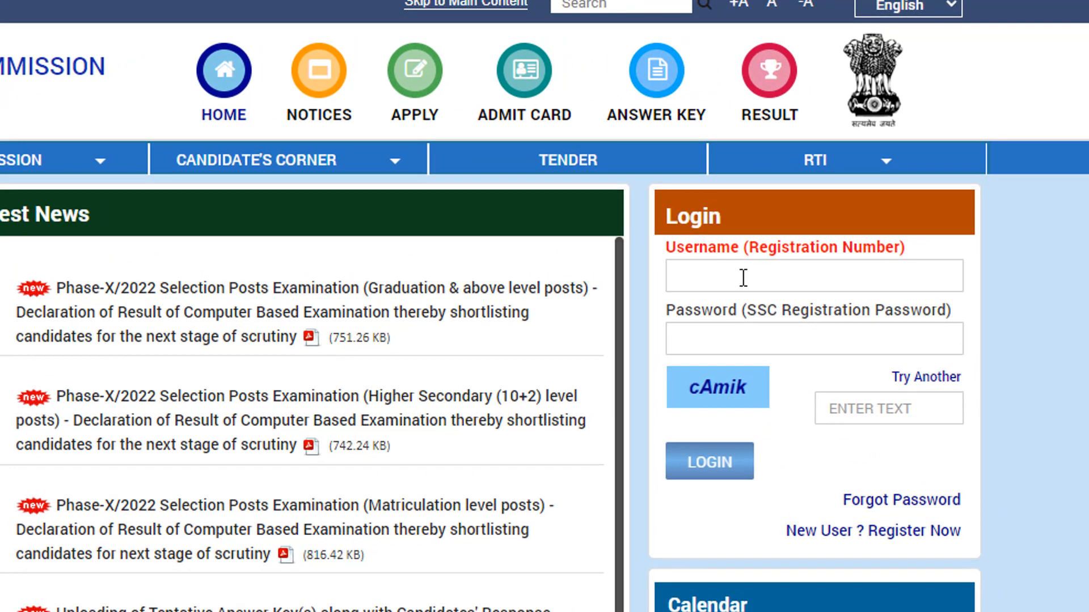
click(825, 211)
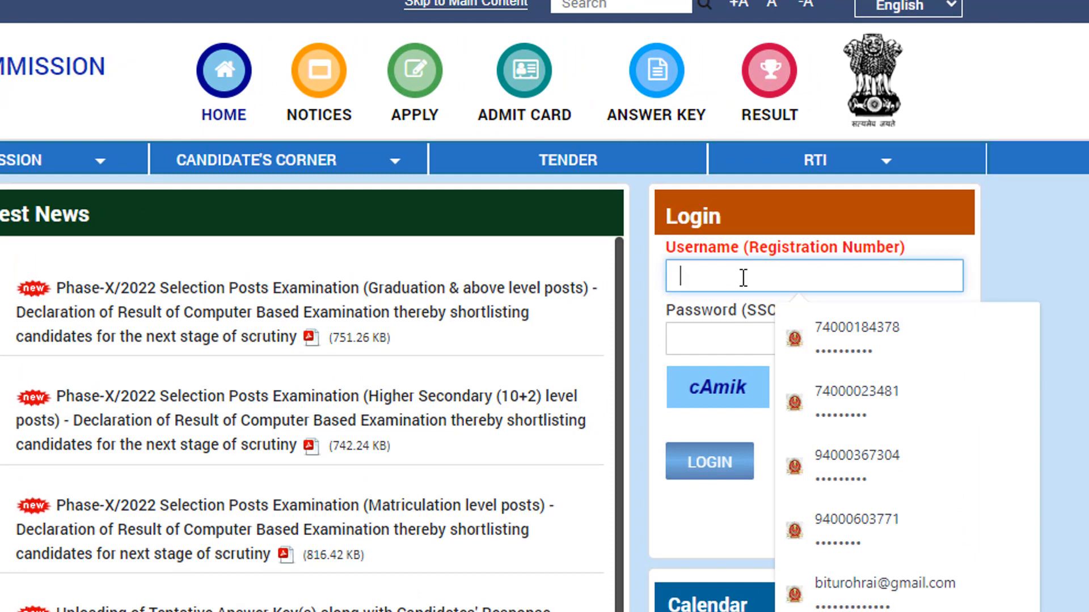
click(741, 342)
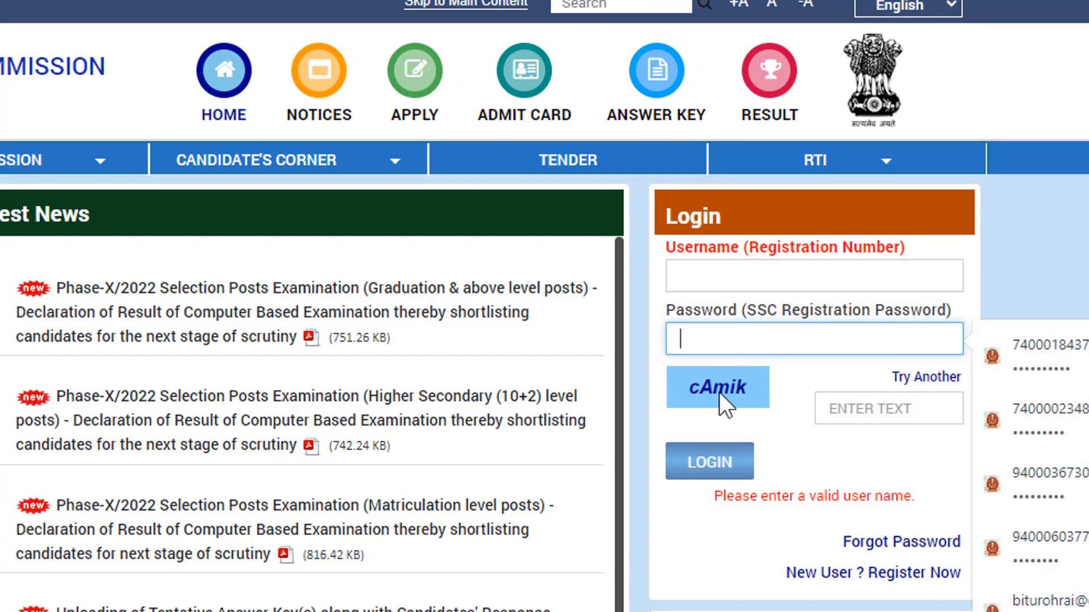
click(868, 404)
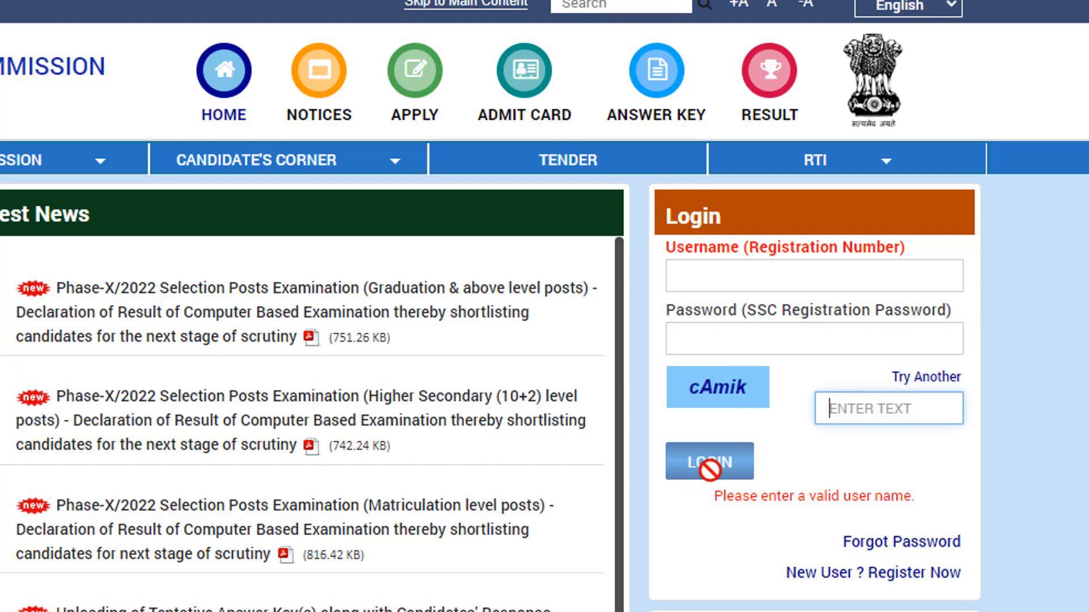
- Open the Forgot Password page from the SSC login box
click(902, 543)
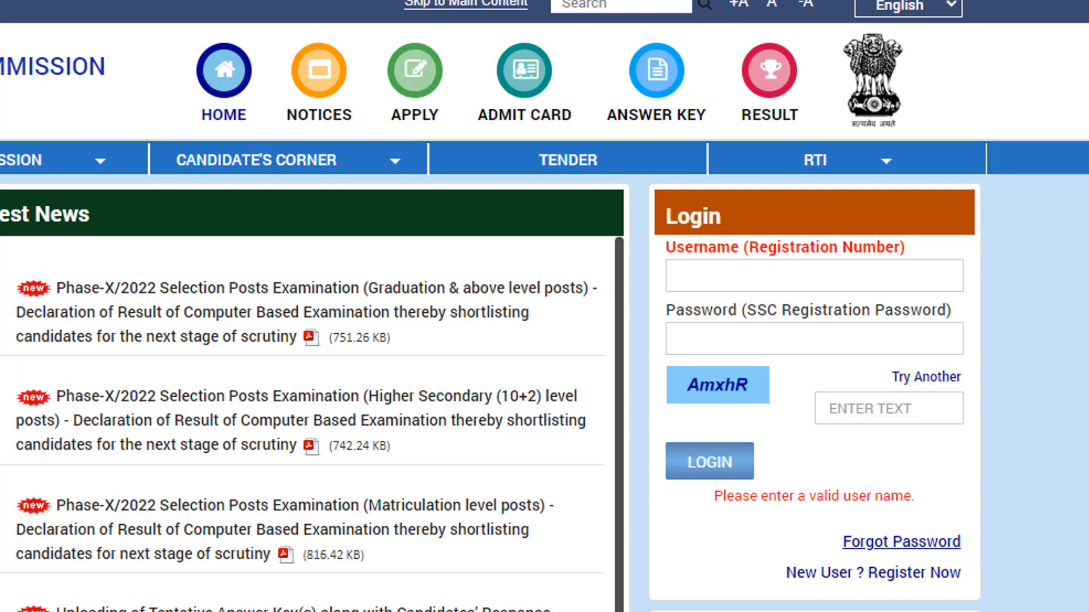
click(898, 545)
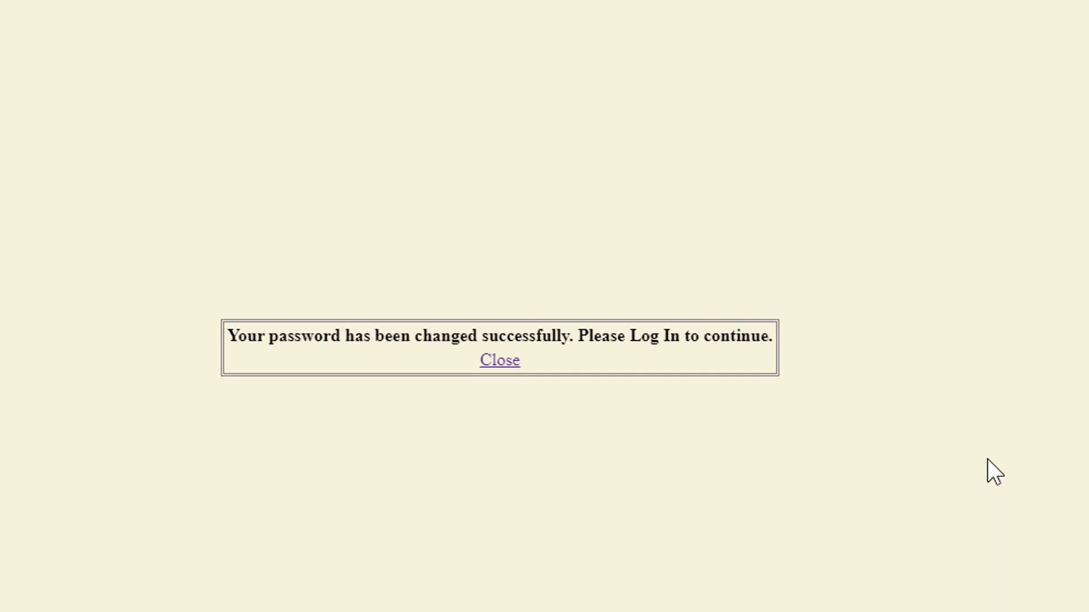
- Return to the SSC home page and log in with the candidate's registration number and account password
click(450, 8)
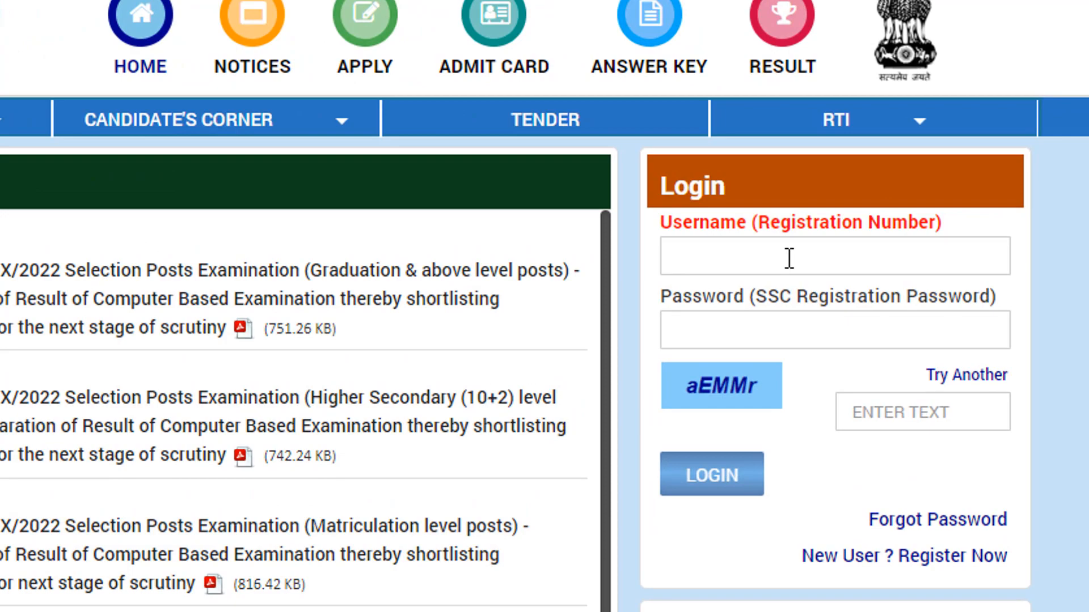
click(789, 258)
click(746, 327)
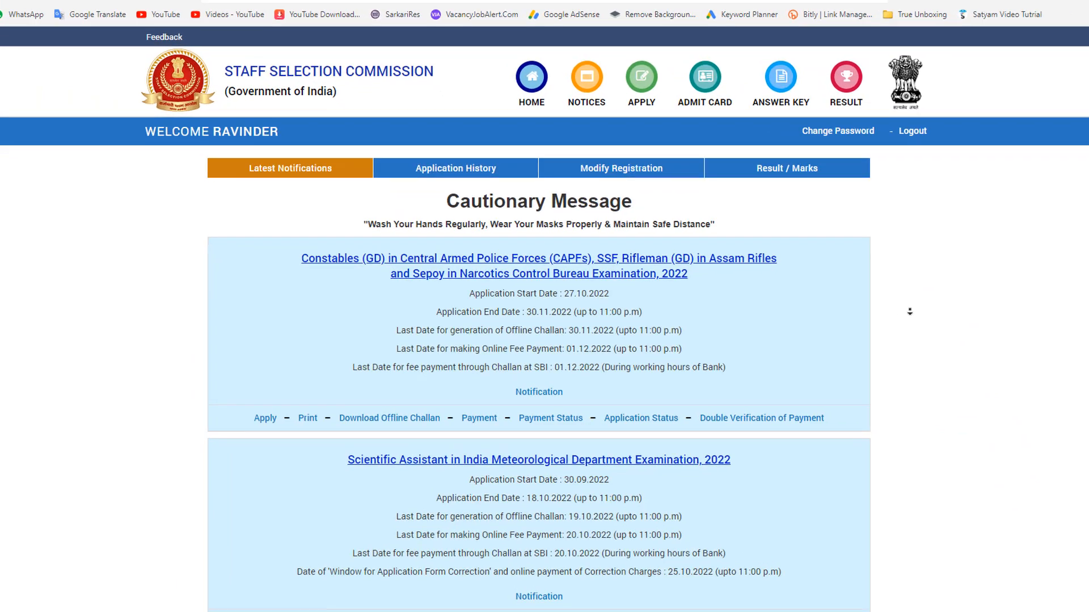
- Examine the list of current and past examinations under Latest Notifications, including their application dates and available links
scroll(1087, 343, down, 5)
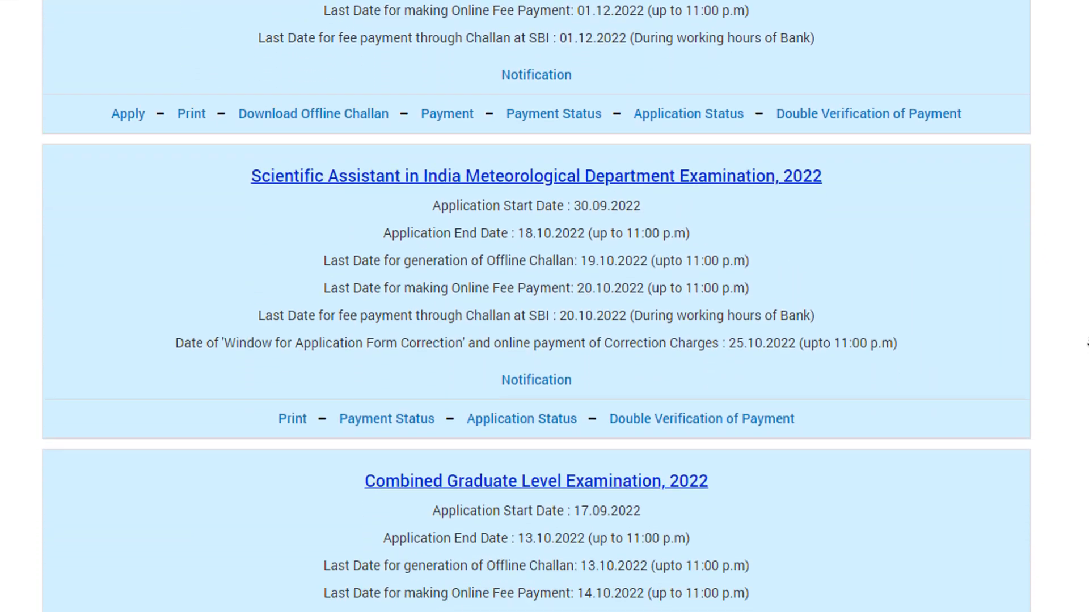
scroll(1087, 343, down, 5)
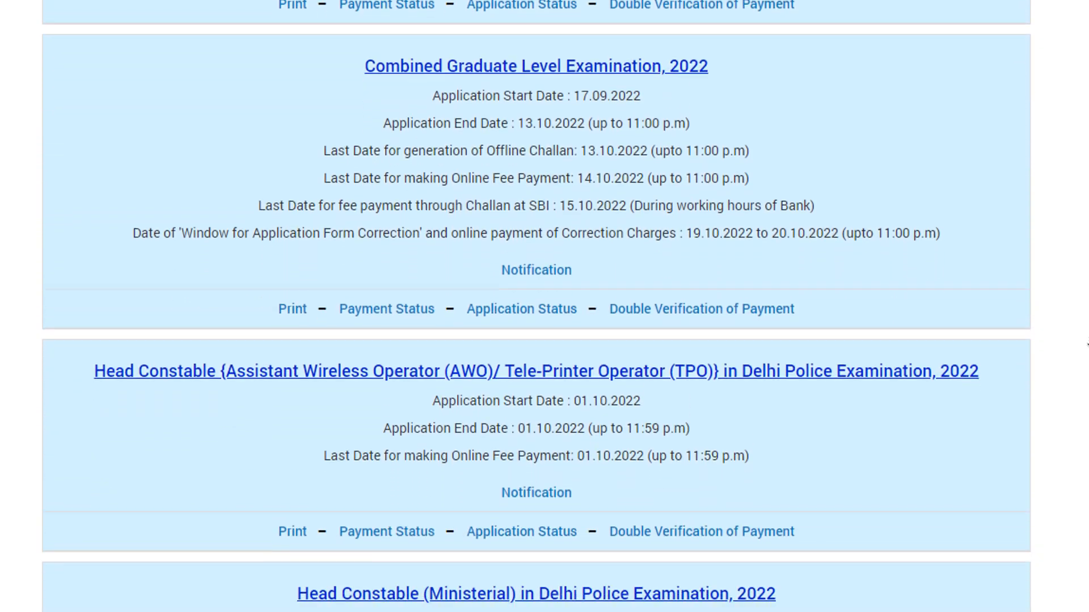
scroll(1087, 343, down, 5)
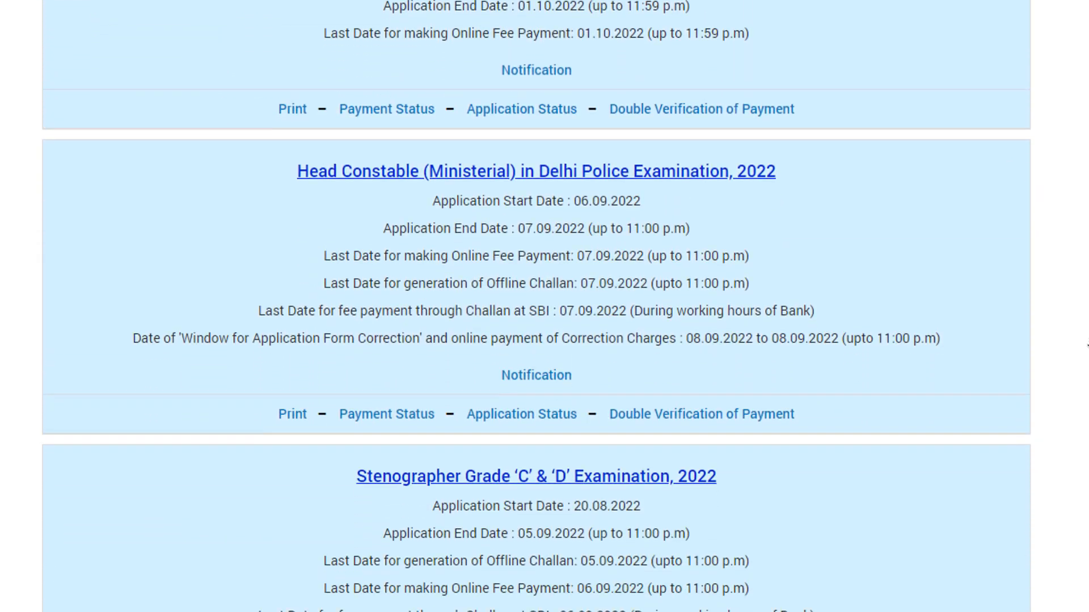
scroll(1087, 343, down, 5)
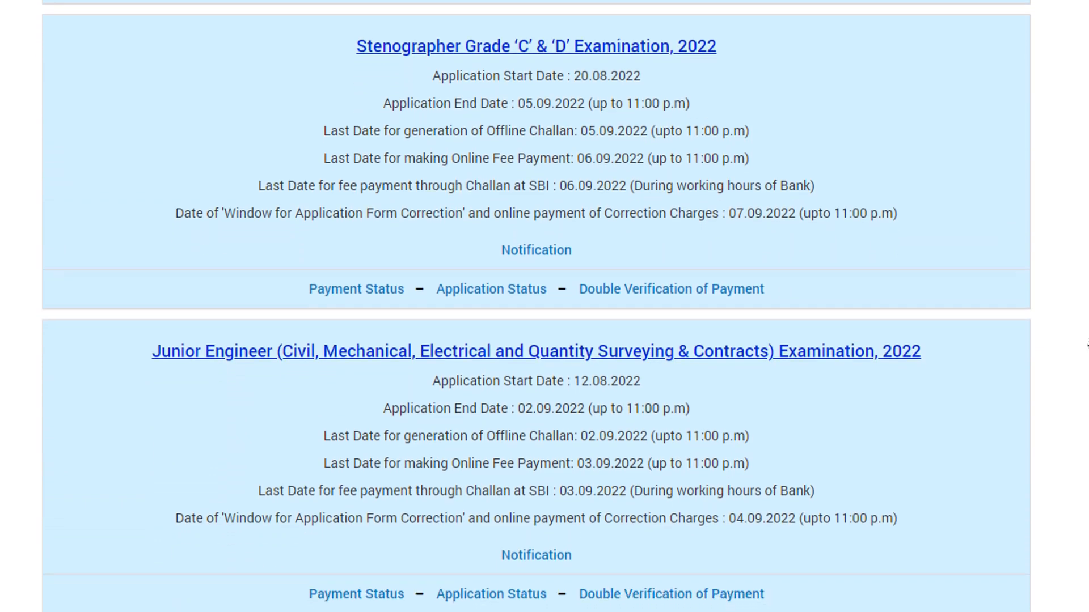
scroll(1087, 343, down, 5)
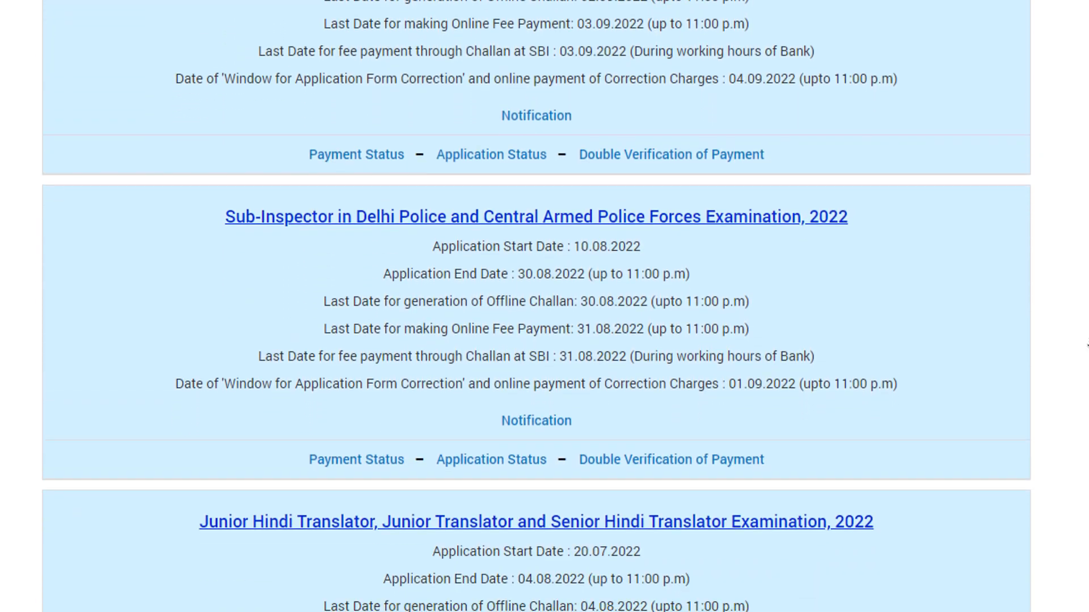
scroll(1087, 343, down, 5)
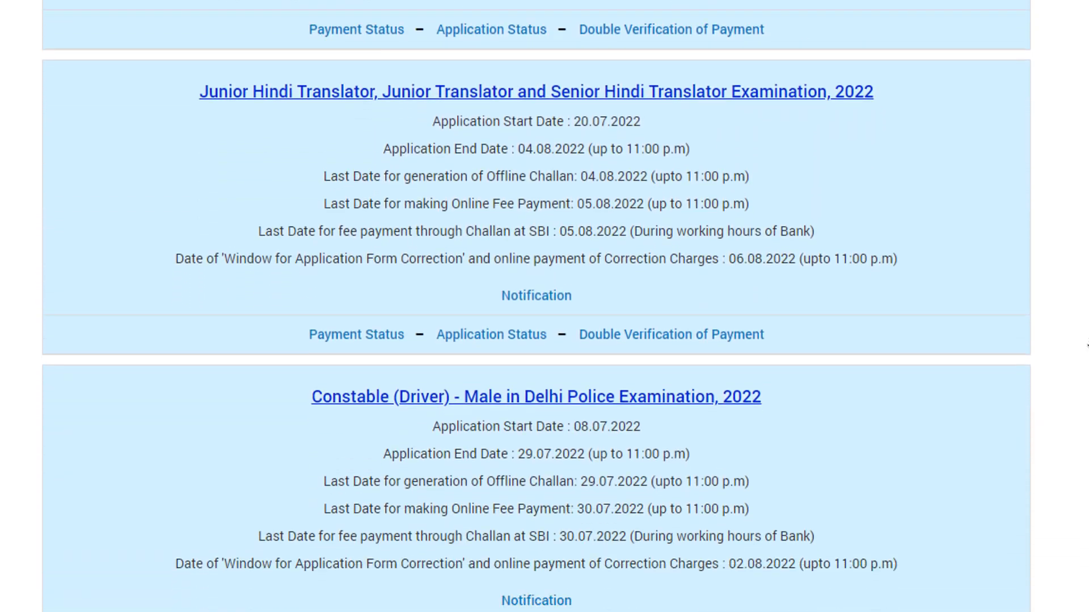
scroll(1087, 344, down, 4)
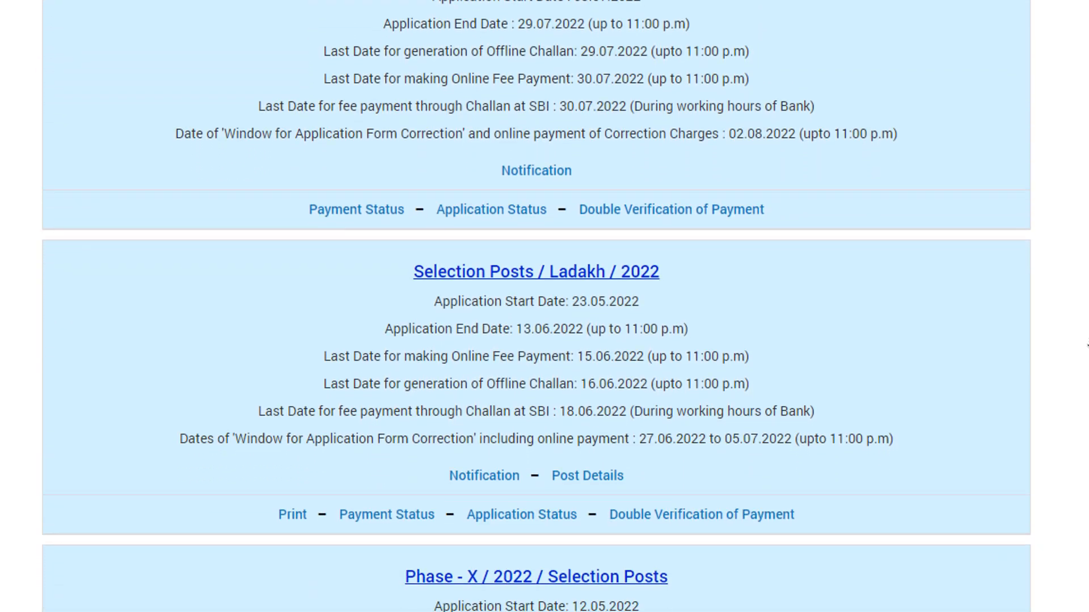
scroll(1088, 343, up, 20)
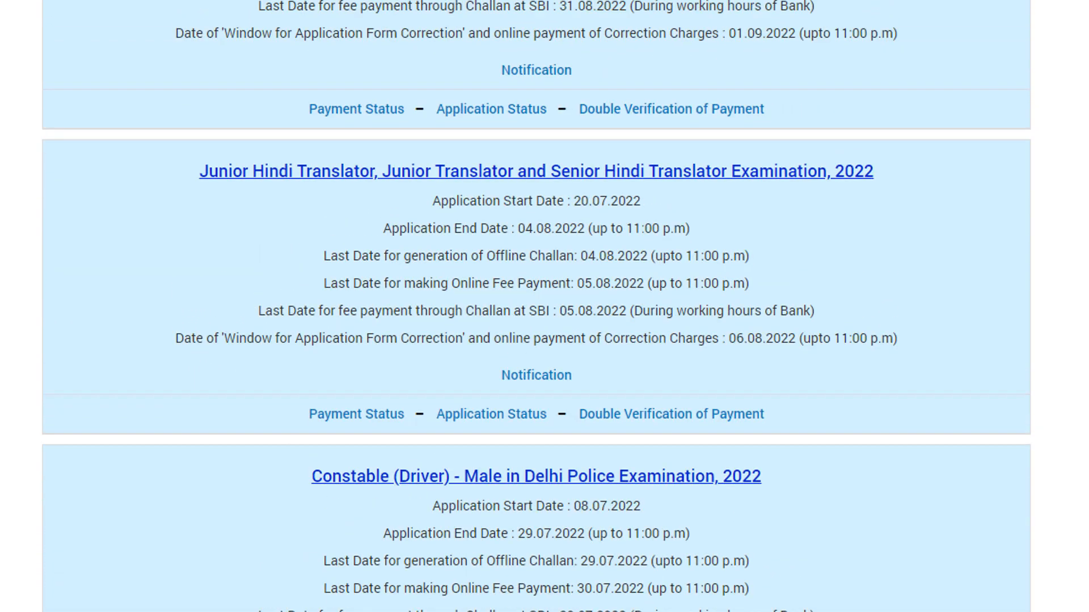
scroll(1087, 344, up, 1)
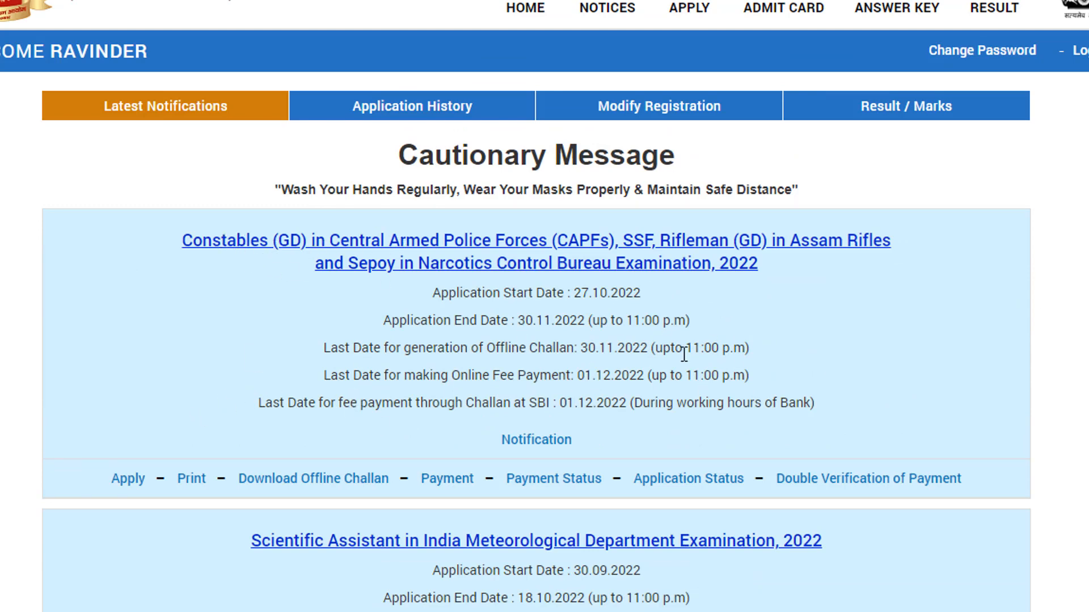
- Open the application form for the Constables (GD) Examination, 2022 and answer No to the Ex-Servicemen question
click(127, 480)
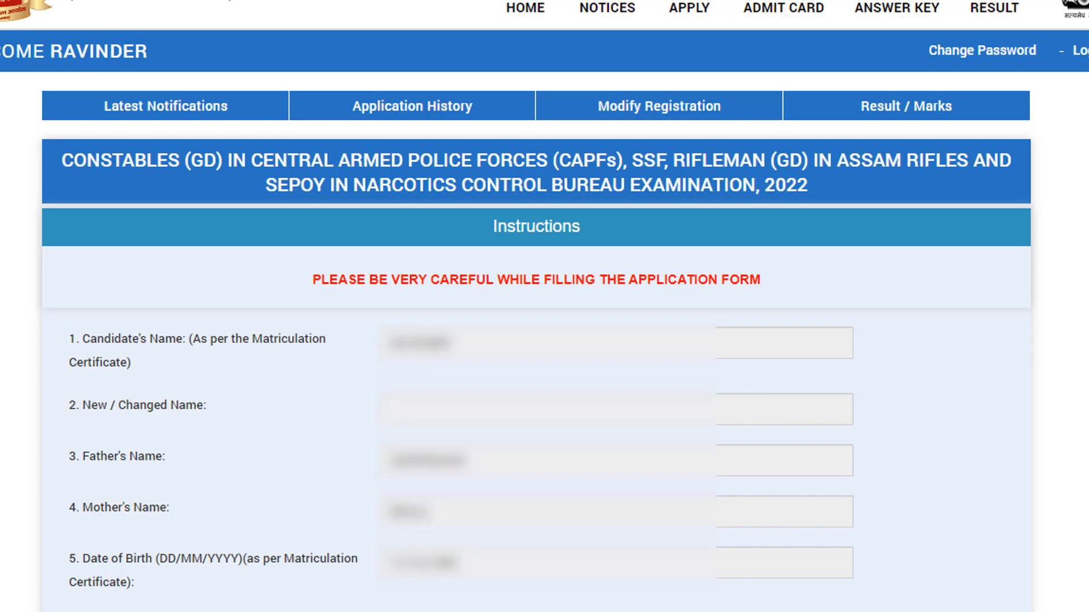
scroll(544, 306, down, 10)
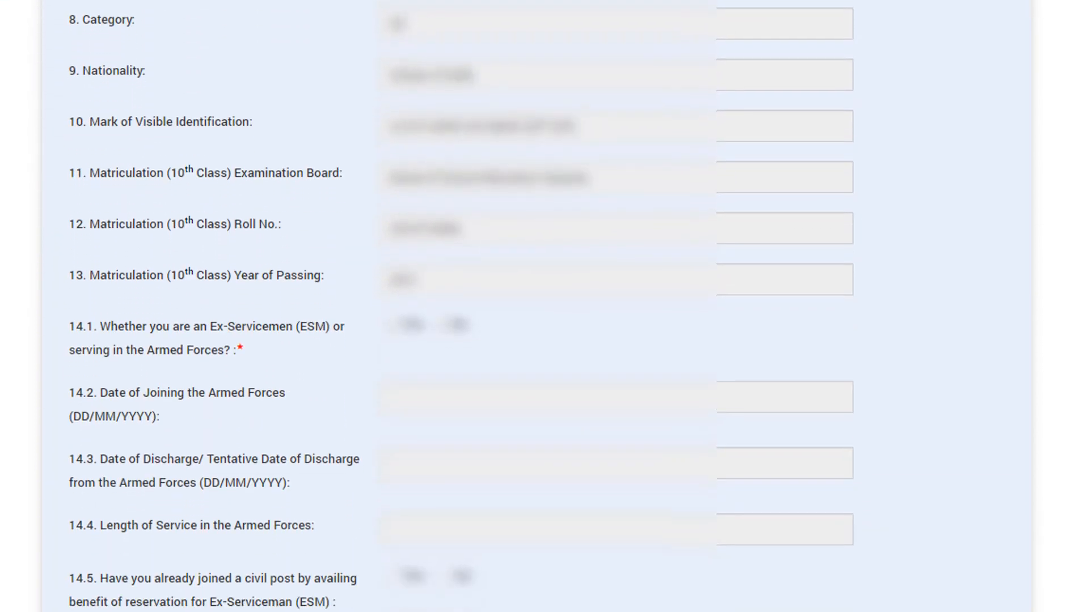
scroll(544, 307, down, 3)
scroll(544, 306, down, 1)
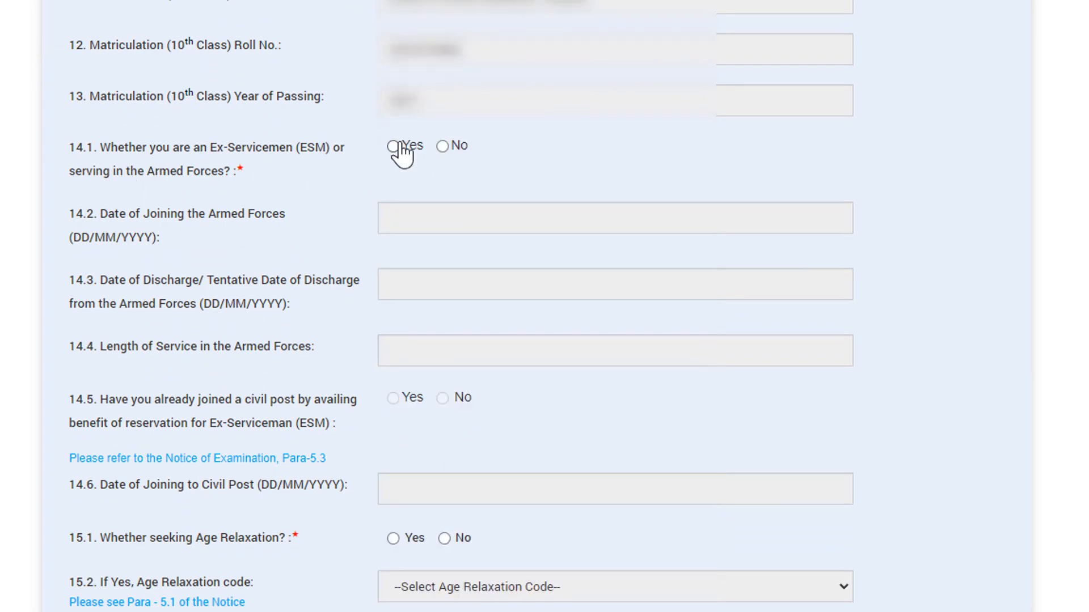
click(442, 146)
- Answer Yes to seeking age relaxation with code 01-SC/ST, and No to holding an NCC certificate
scroll(521, 244, down, 5)
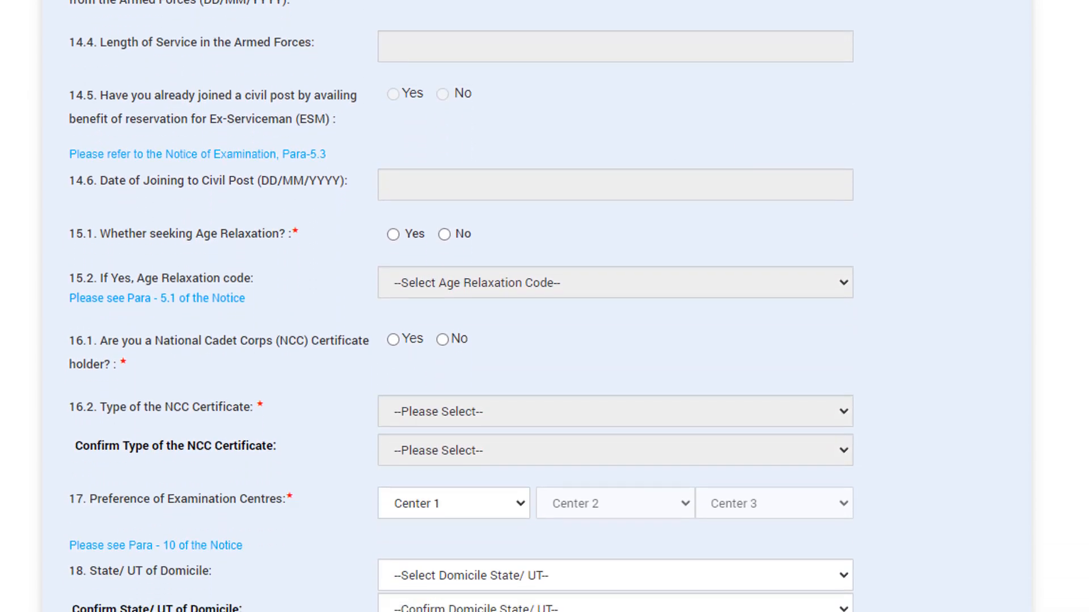
scroll(615, 306, down, 1)
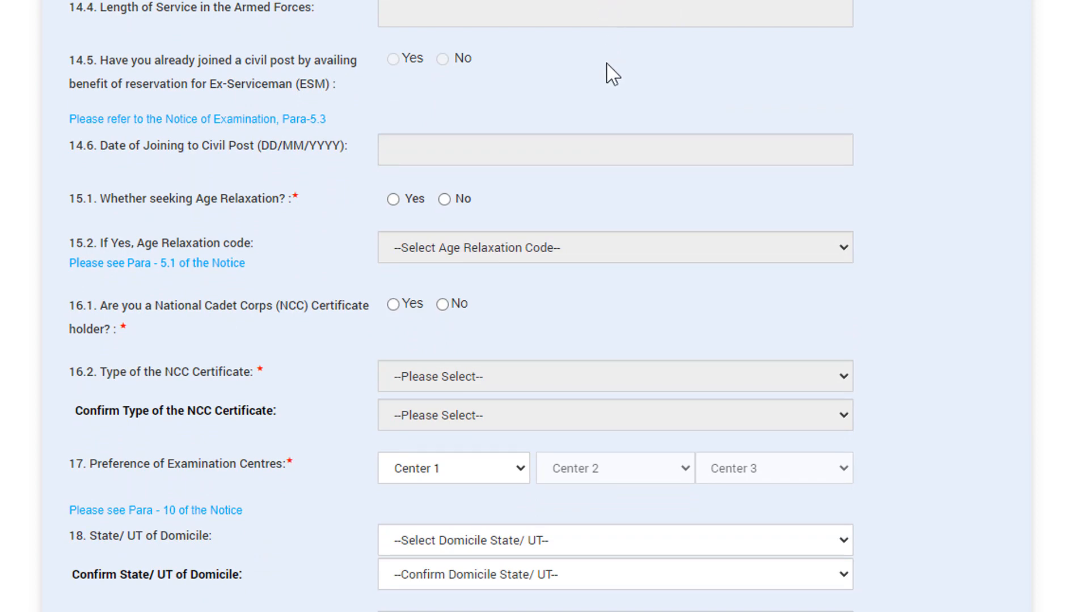
scroll(522, 139, down, 2)
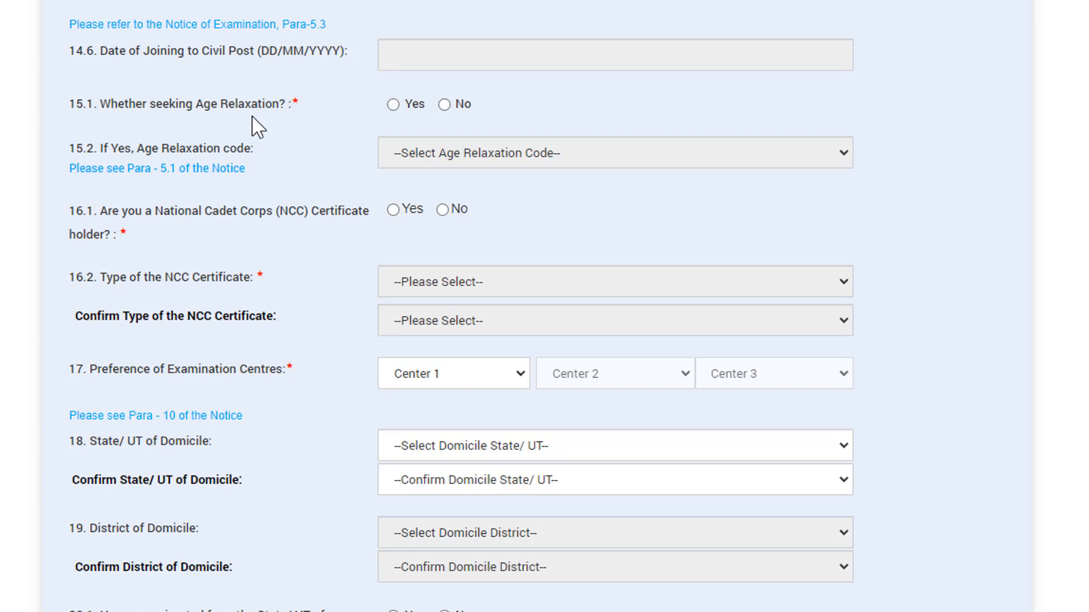
click(393, 105)
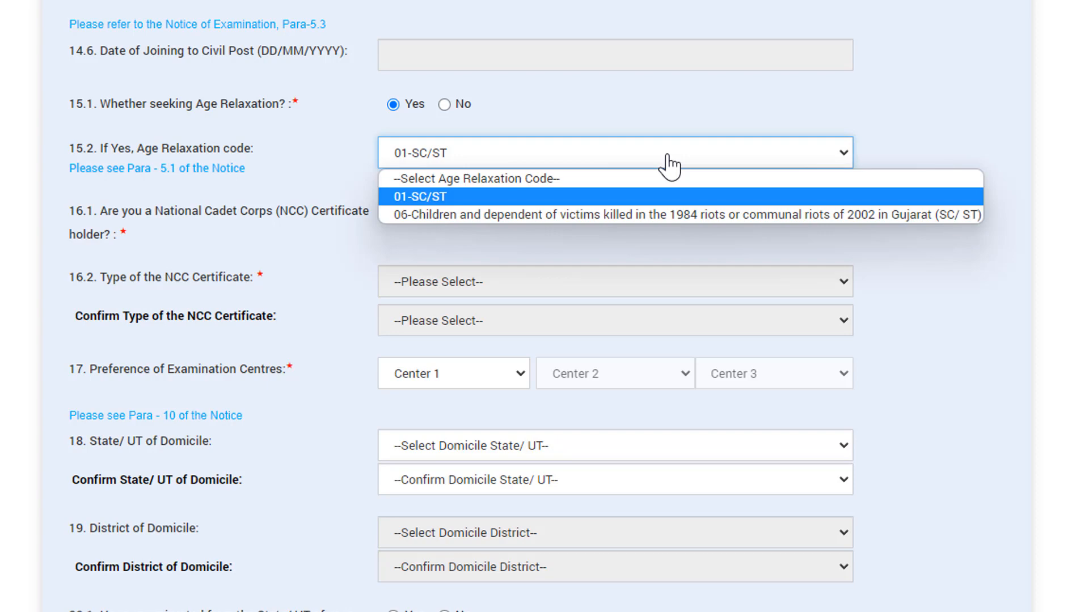
click(522, 196)
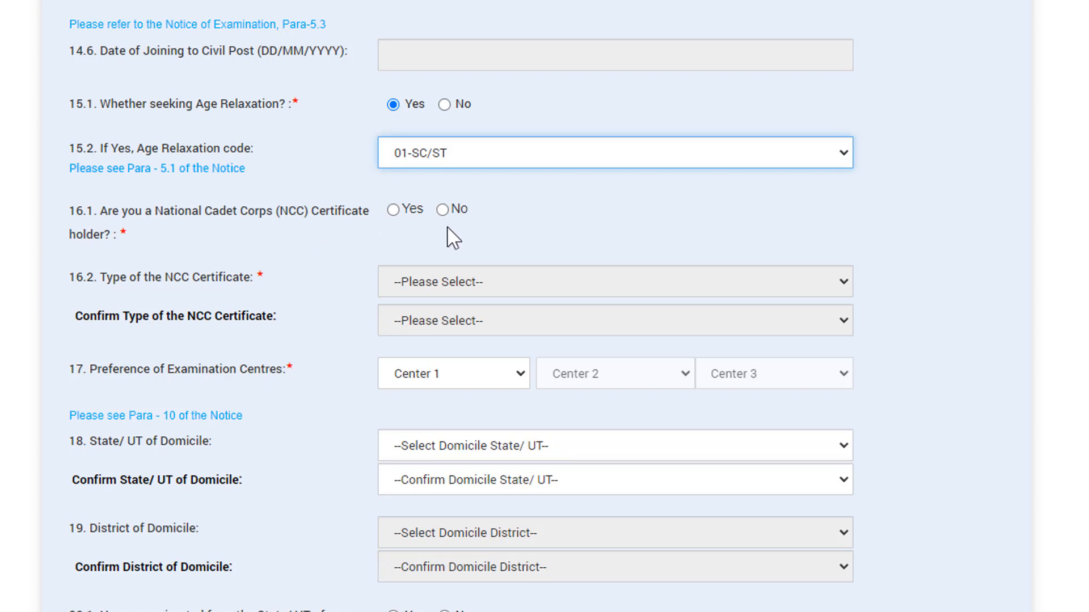
click(443, 211)
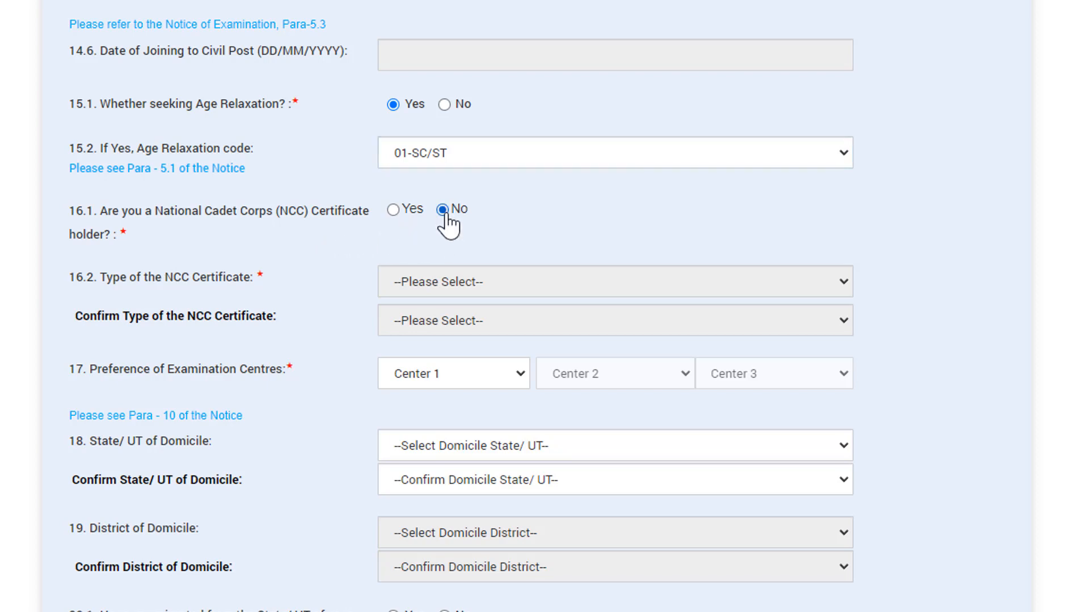
- Set the examination centre preferences to NR-Delhi(2201), NR-Alwar(2402) and NR-Jaipur(2405), in that order
scroll(506, 380, down, 2)
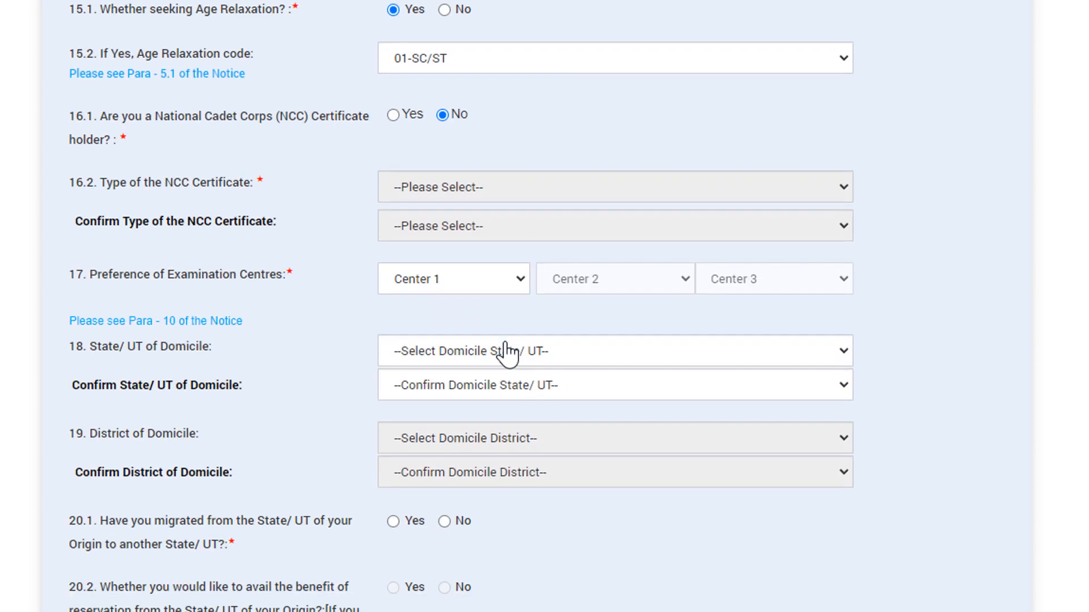
click(516, 285)
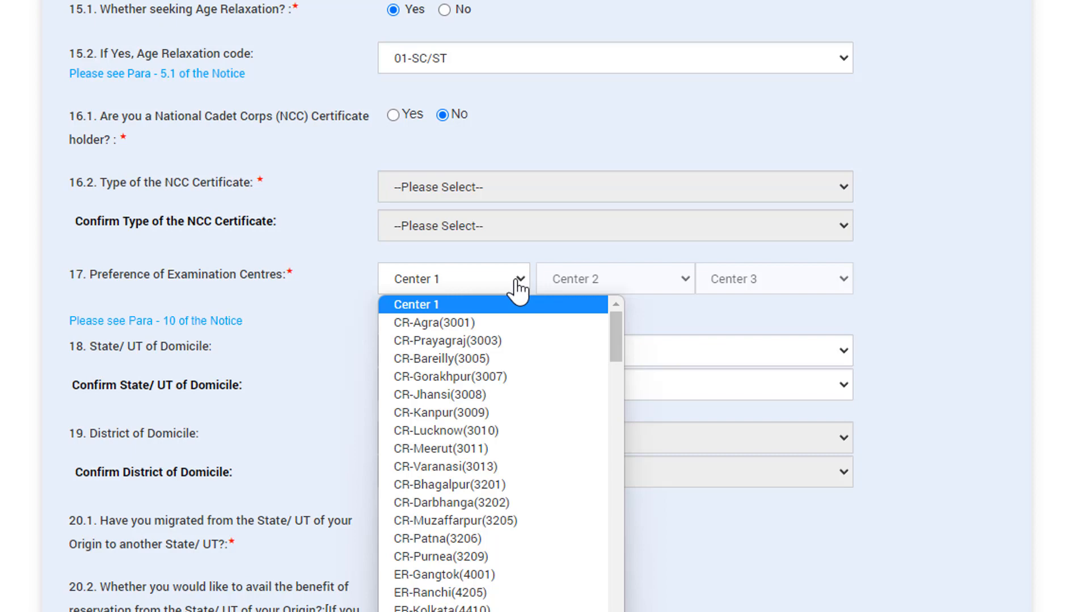
scroll(519, 481, down, 15)
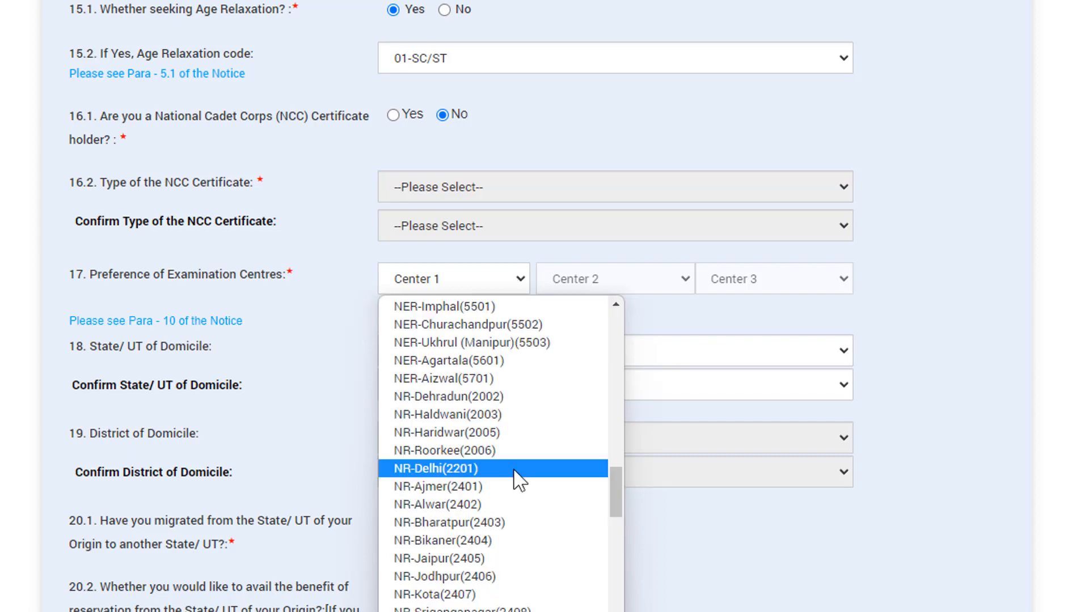
click(513, 471)
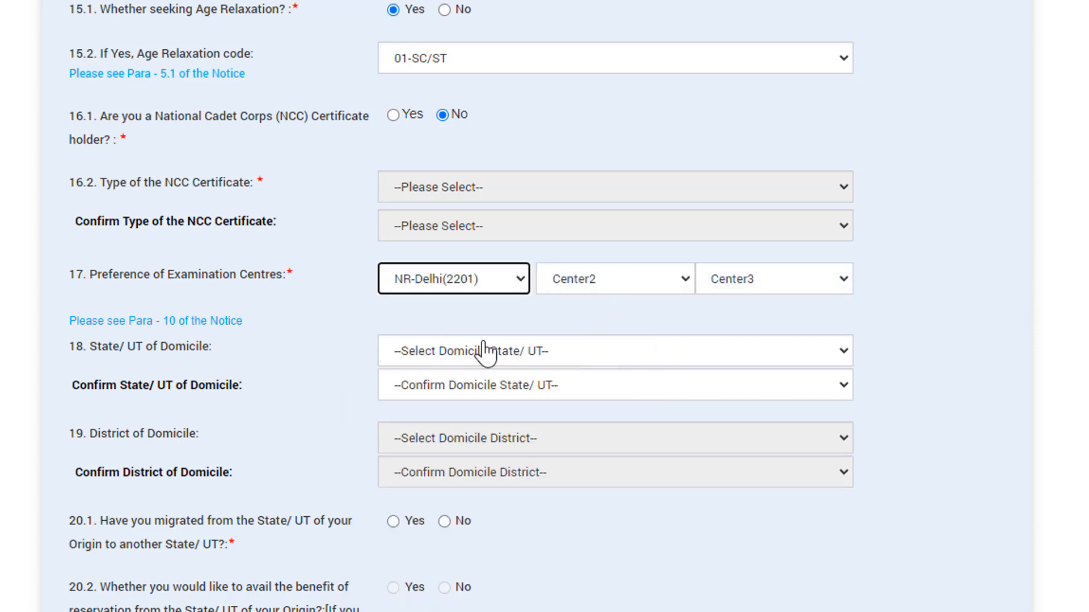
click(653, 279)
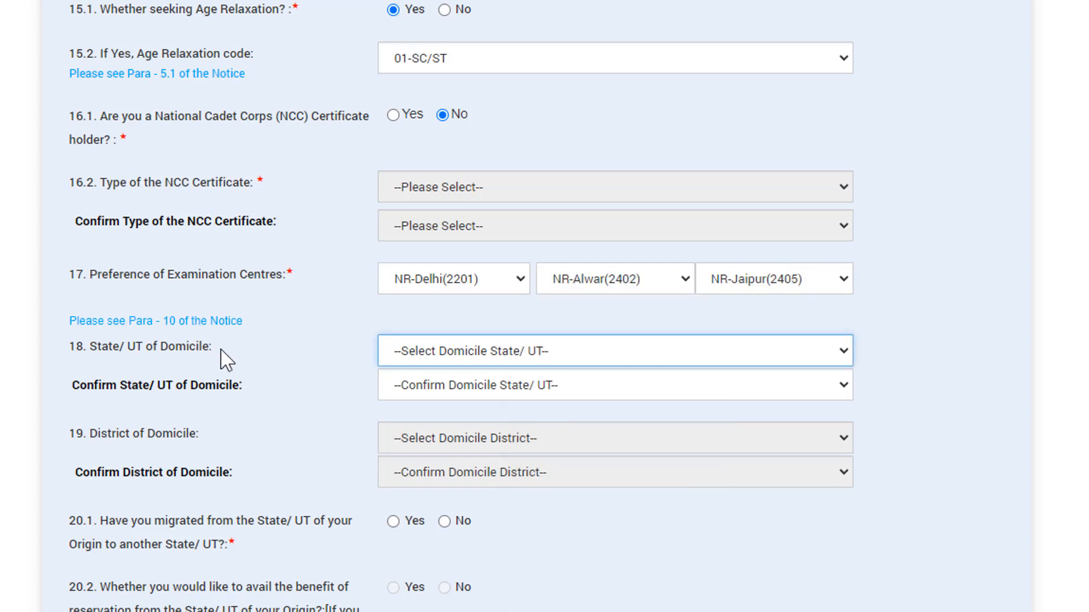
- Select and confirm Haryana as the State/UT of Domicile, and answer No to having migrated from the state of origin
click(541, 364)
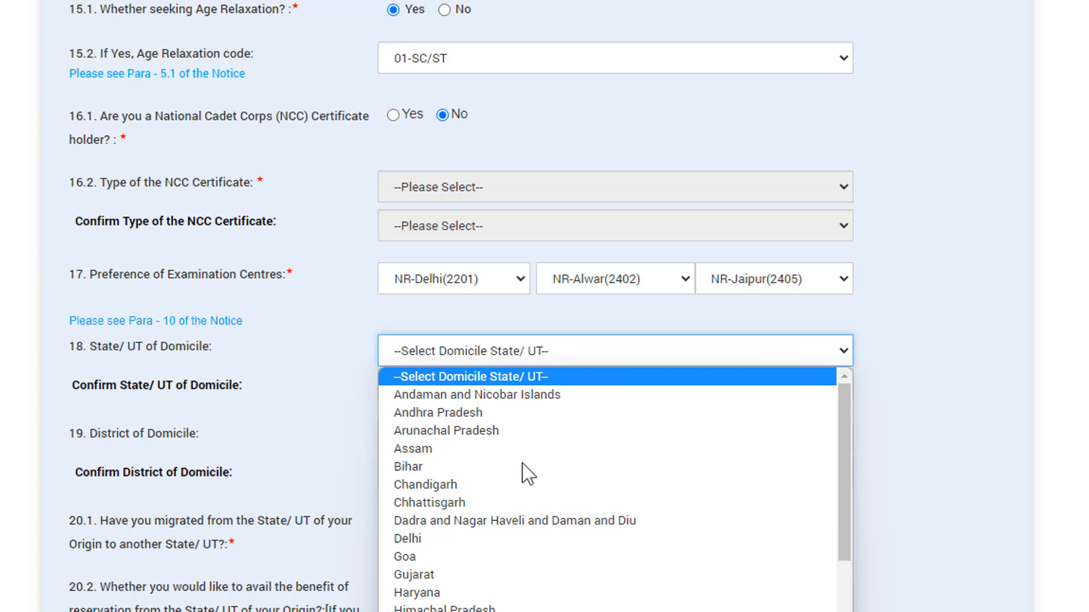
click(509, 592)
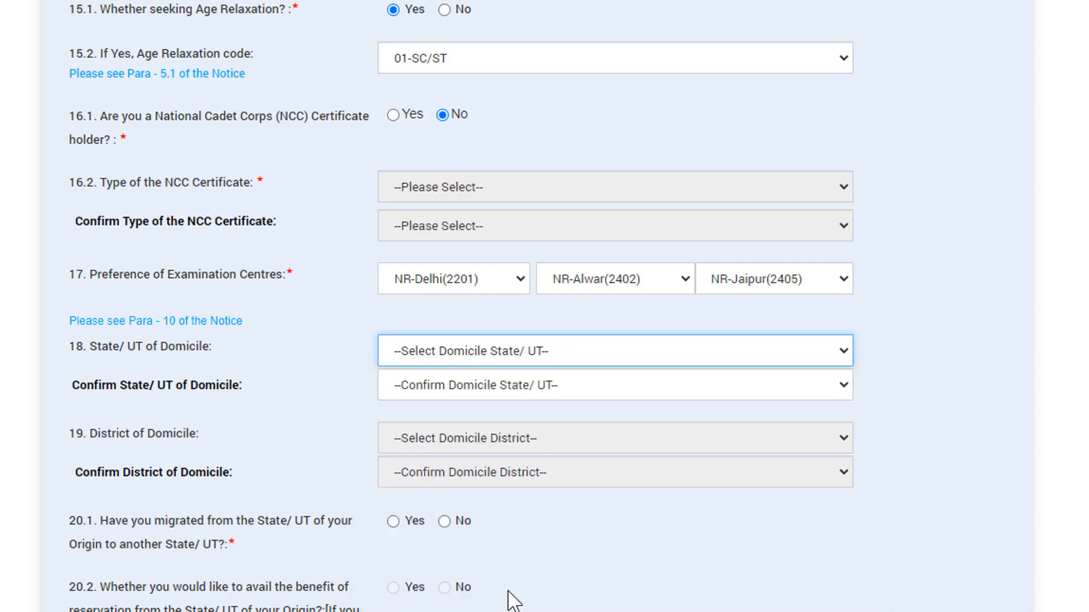
click(541, 391)
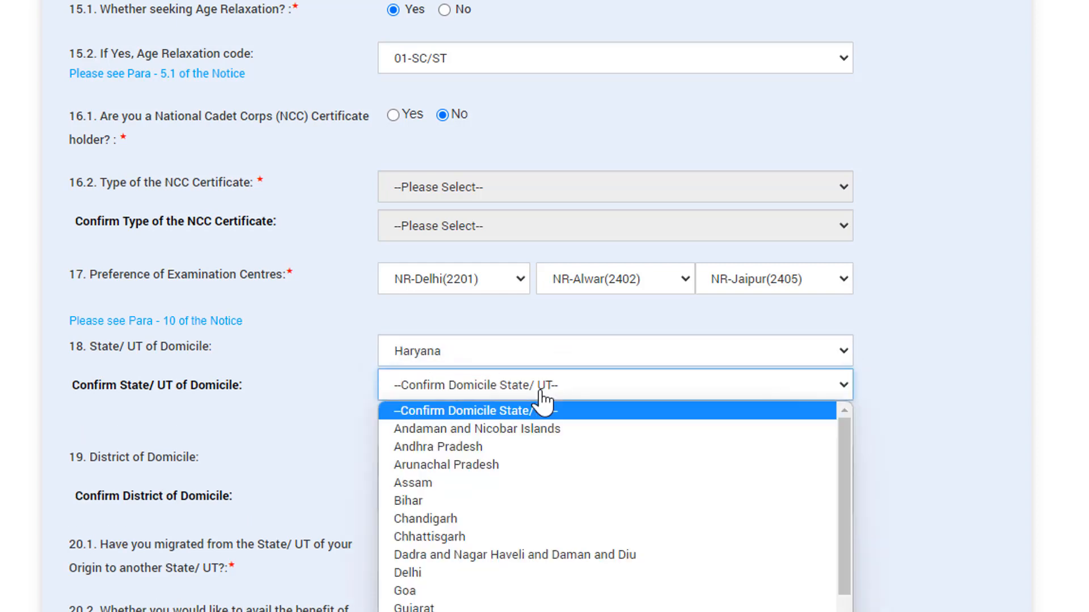
click(528, 611)
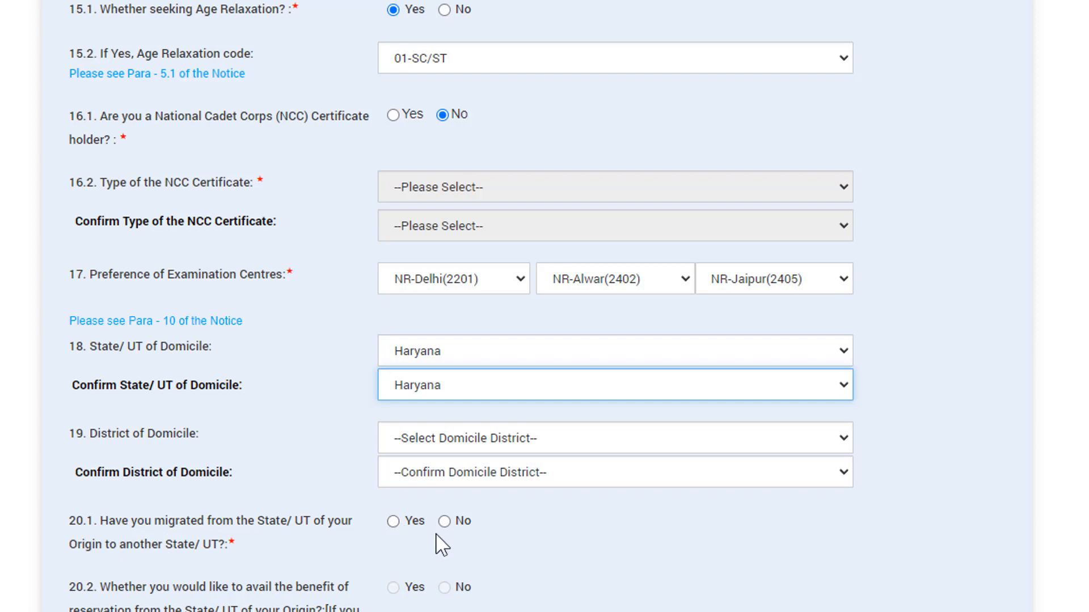
click(445, 522)
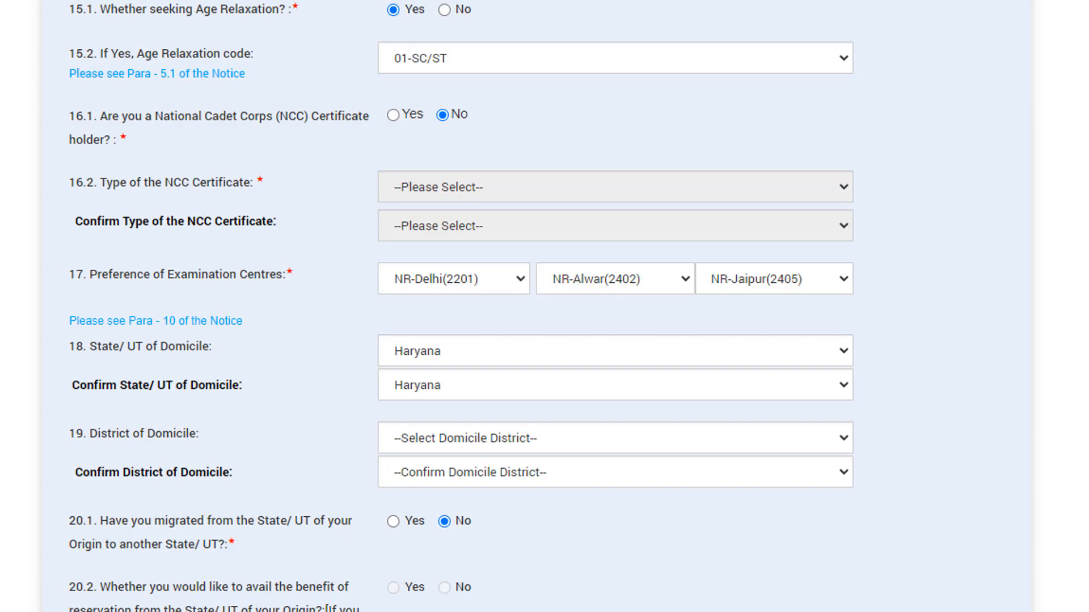
- Open the post details that belong to the preference of posts for CAPFs / Organizations
scroll(383, 308, down, 10)
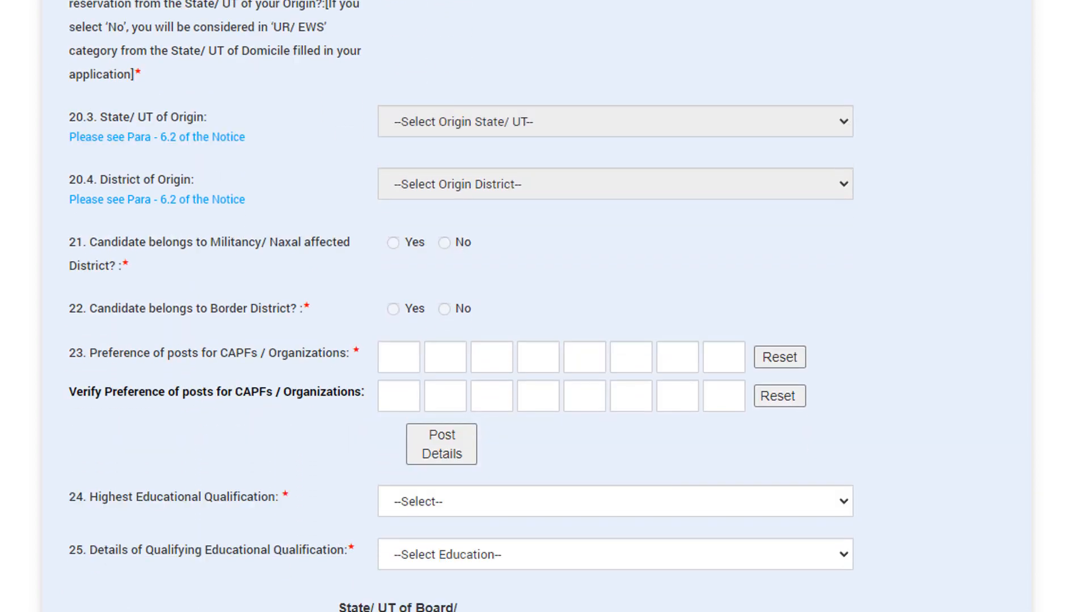
scroll(443, 308, down, 2)
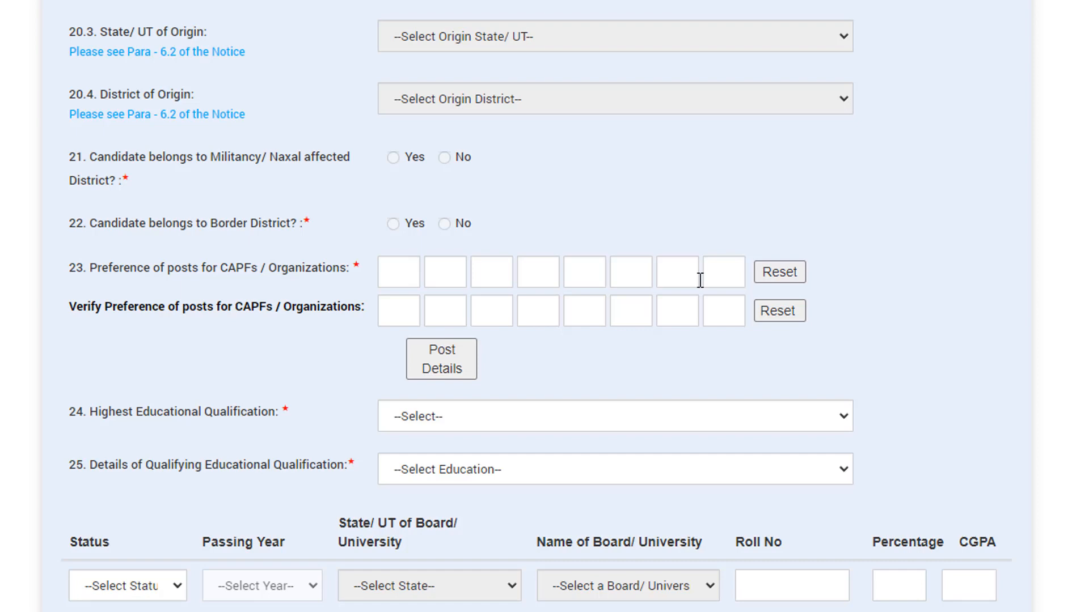
click(452, 375)
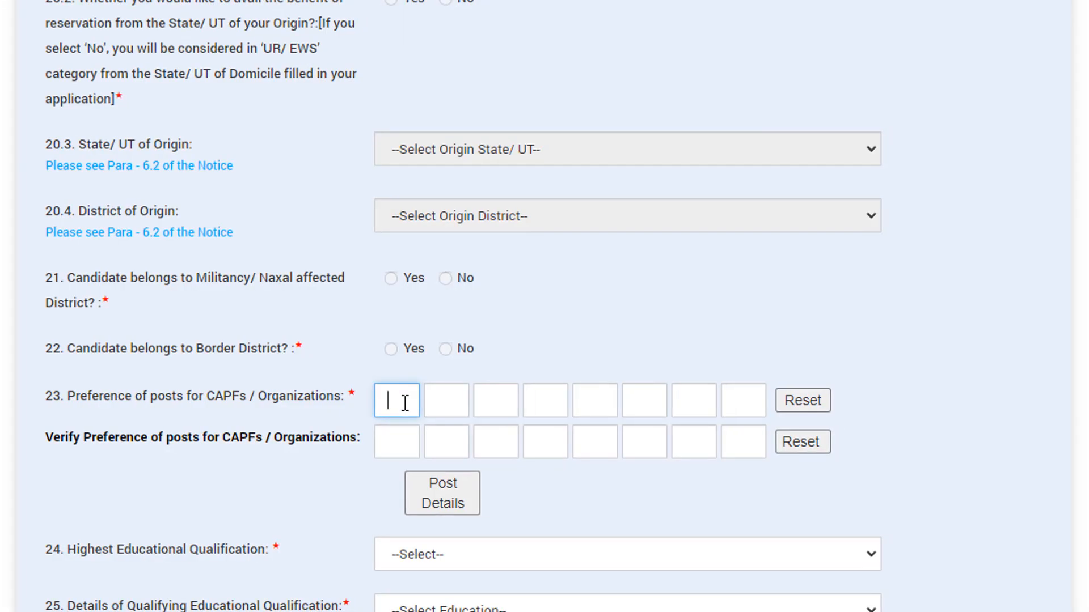
- Fill in and verify the preference of posts for CAPFs / Organizations in the order A, C, D, E, F, B, G, H
text(A)
click(448, 397)
text(C)
click(501, 401)
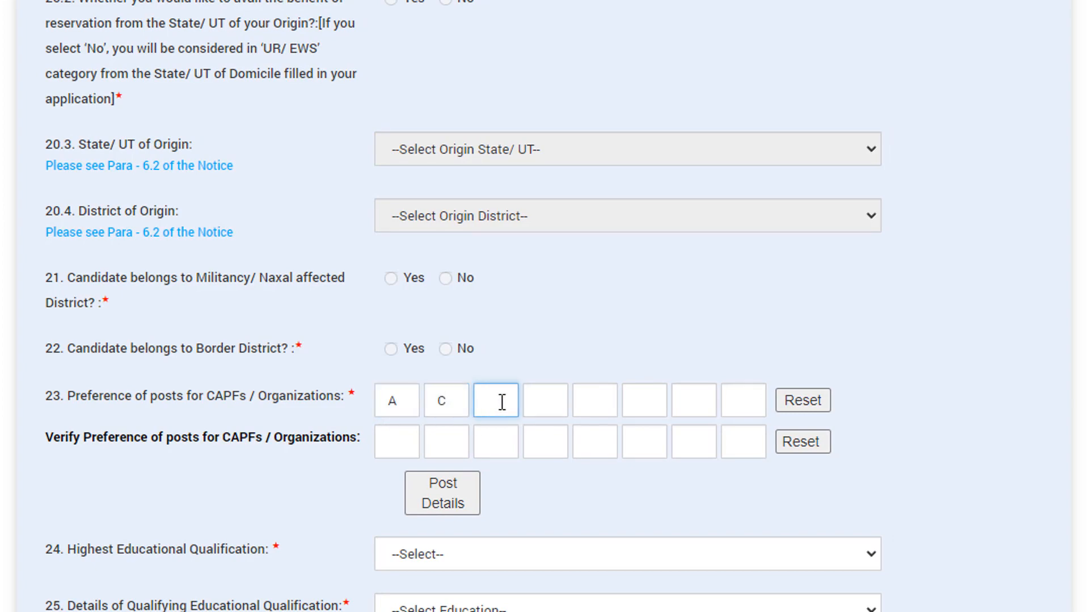
text(D)
click(578, 399)
text(E)
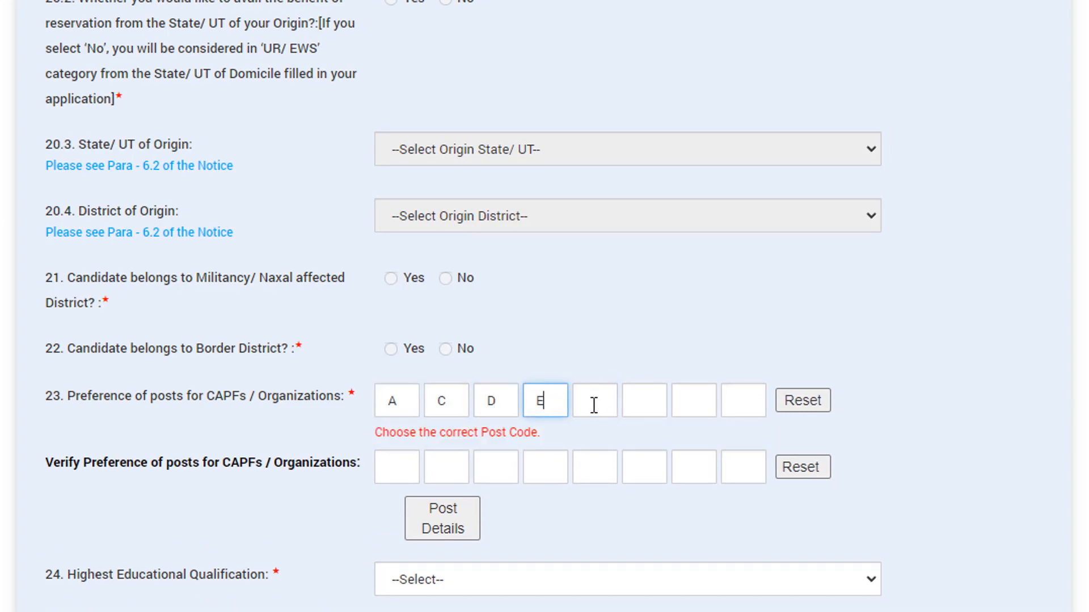
click(605, 400)
text(F)
click(644, 413)
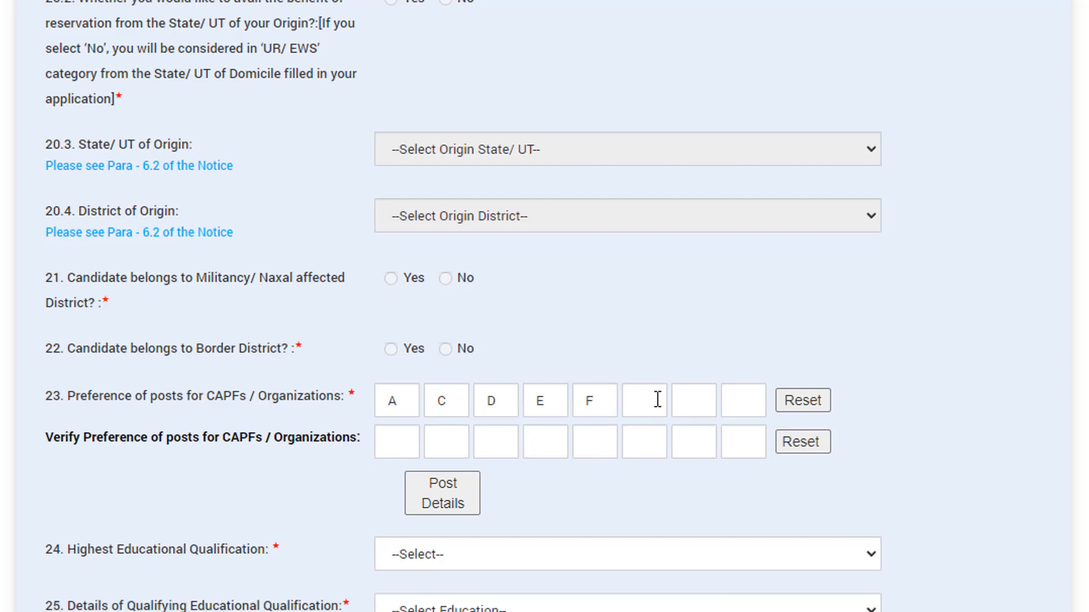
click(655, 402)
text(B)
click(688, 399)
text(G)
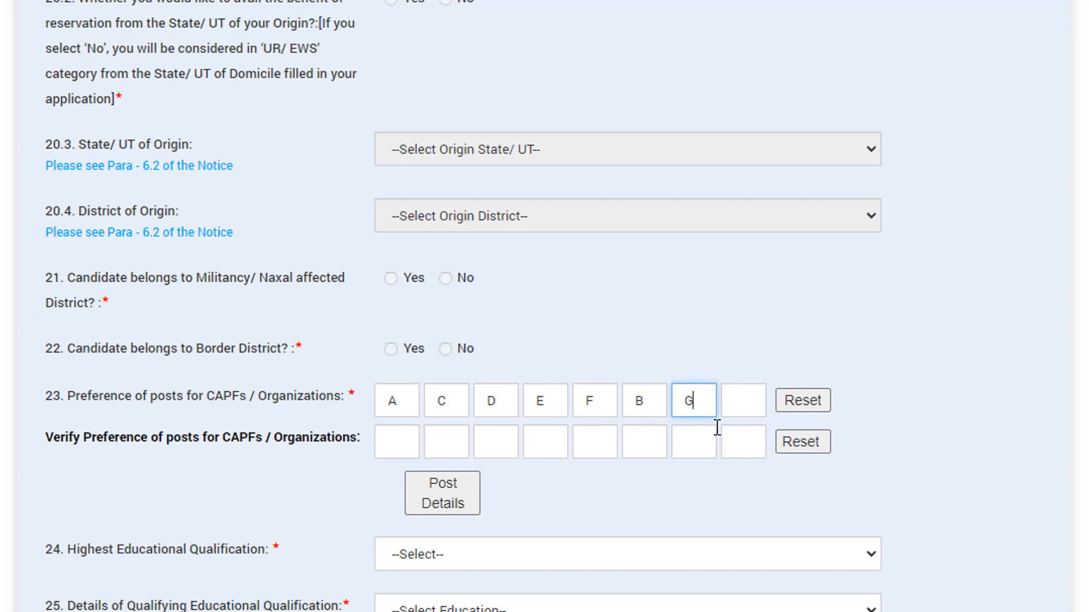
click(741, 403)
text(H)
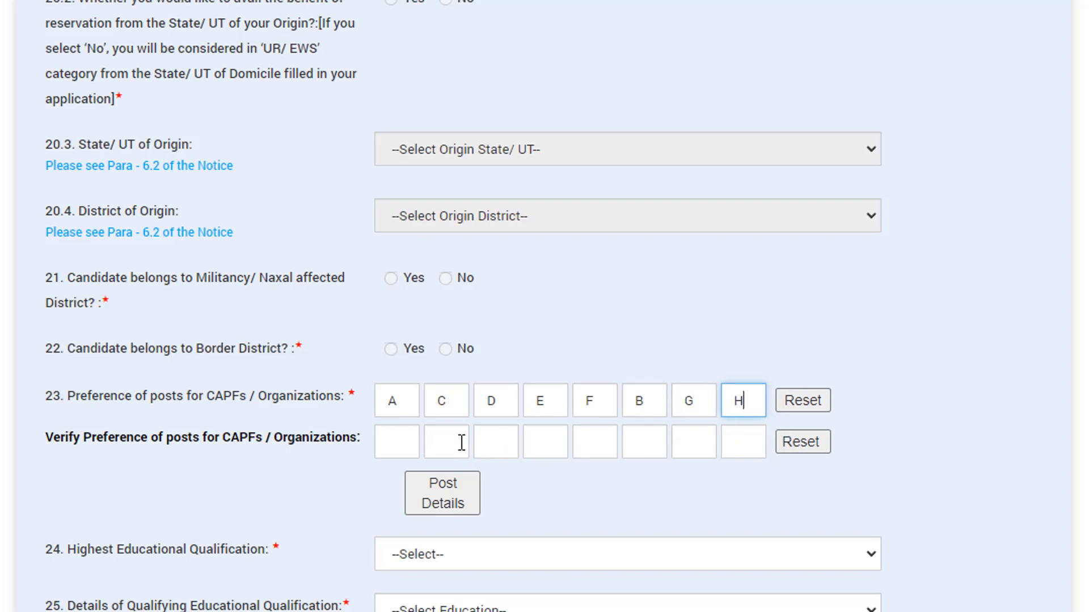
click(408, 441)
text(ACDEFBGH)
- Set the highest qualification to BA (5) and the qualifying education to 10th Standard with status Passed and percentage 77.4
click(478, 562)
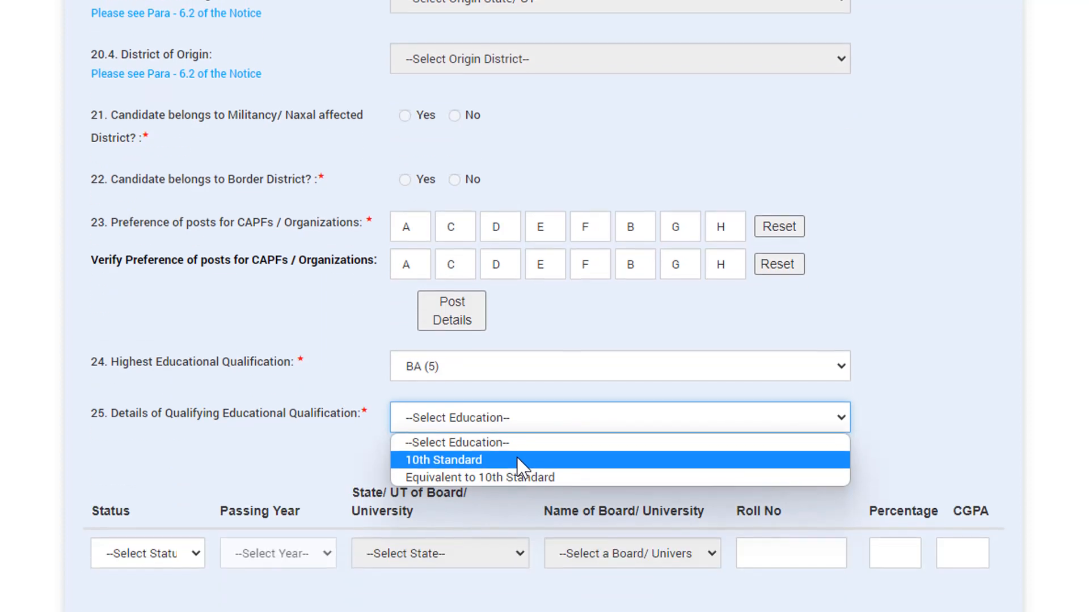
click(518, 542)
click(193, 518)
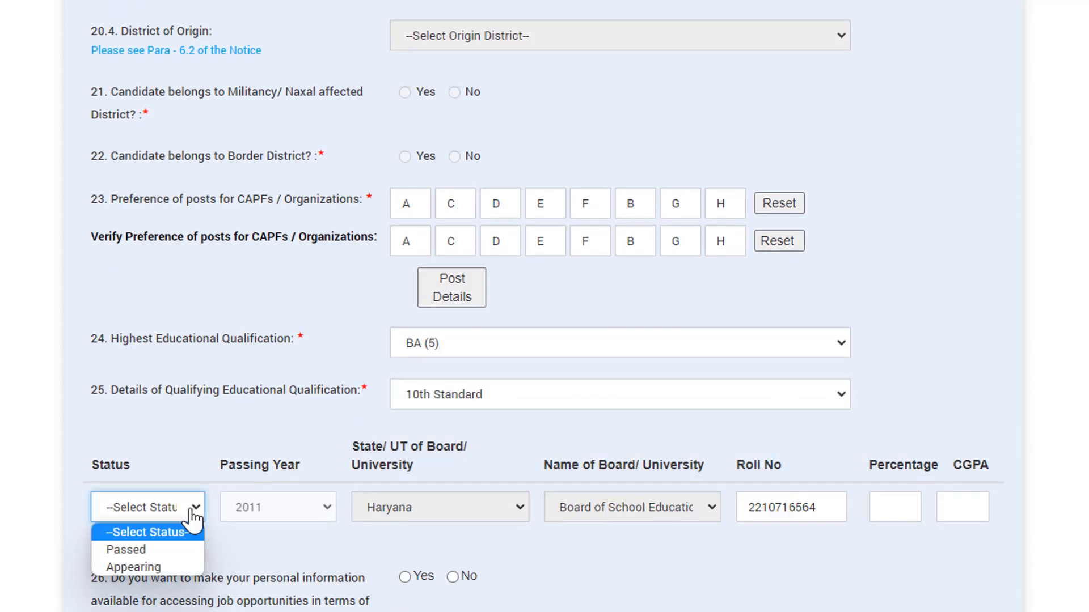
click(184, 553)
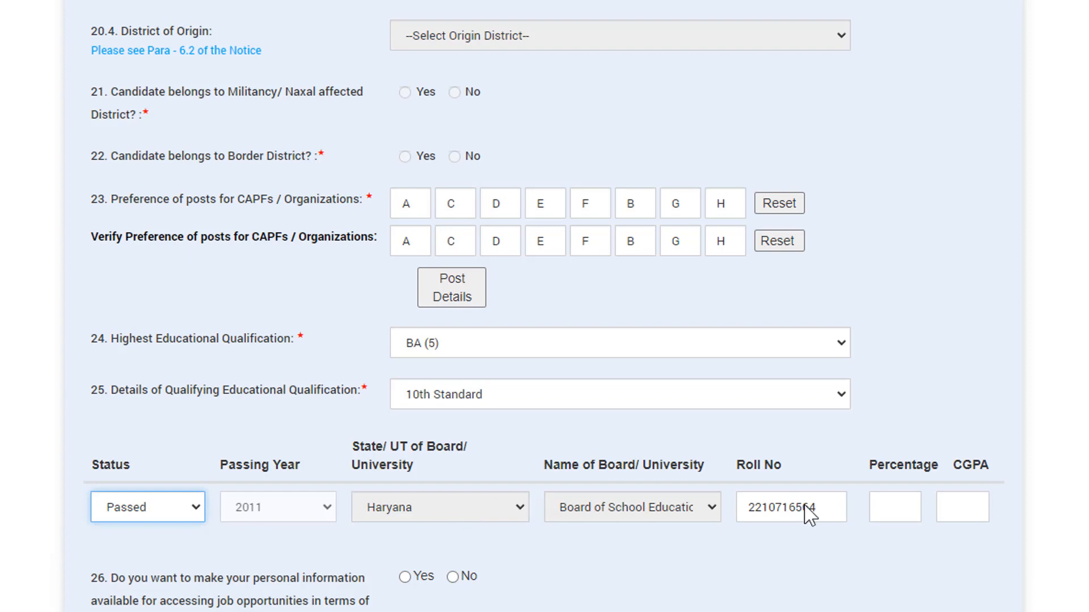
click(889, 503)
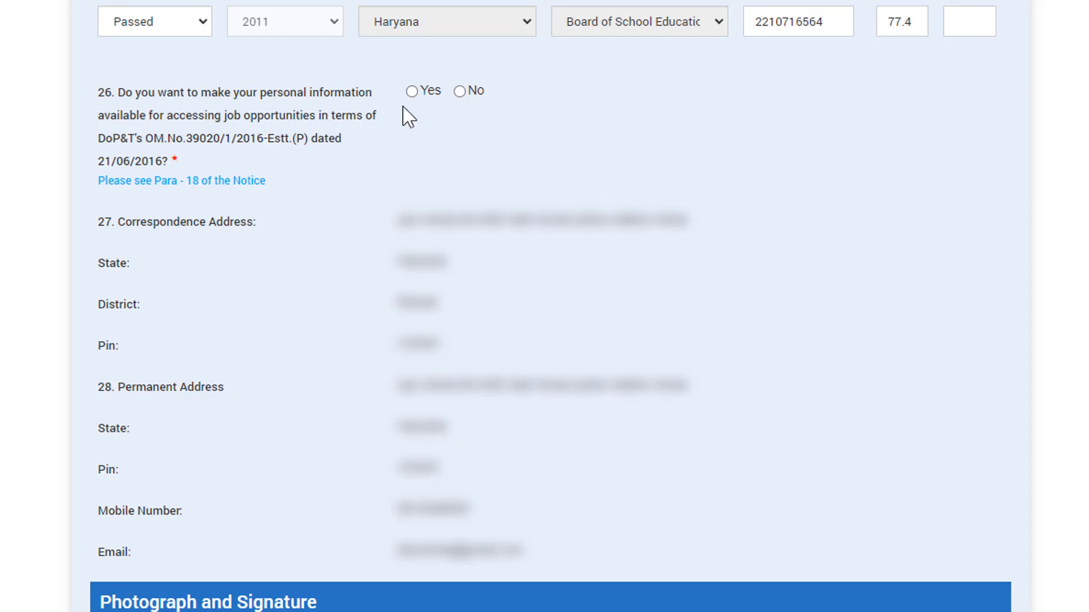
- Answer Yes to making personal information available for job opportunities, and upload the candidate's Aug 2022 photograph
click(412, 91)
scroll(586, 499, down, 3)
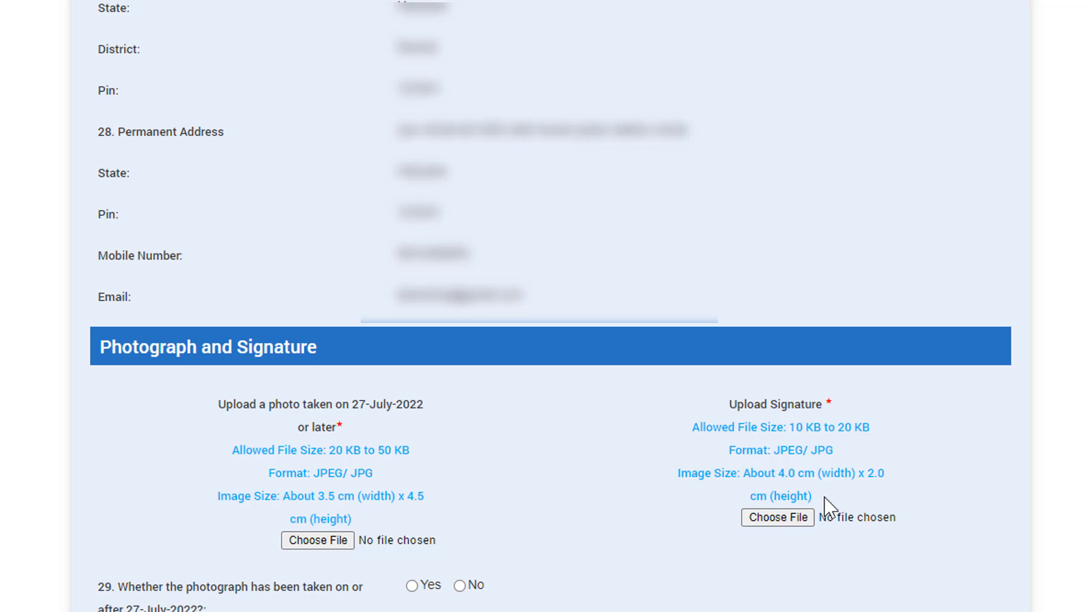
click(335, 543)
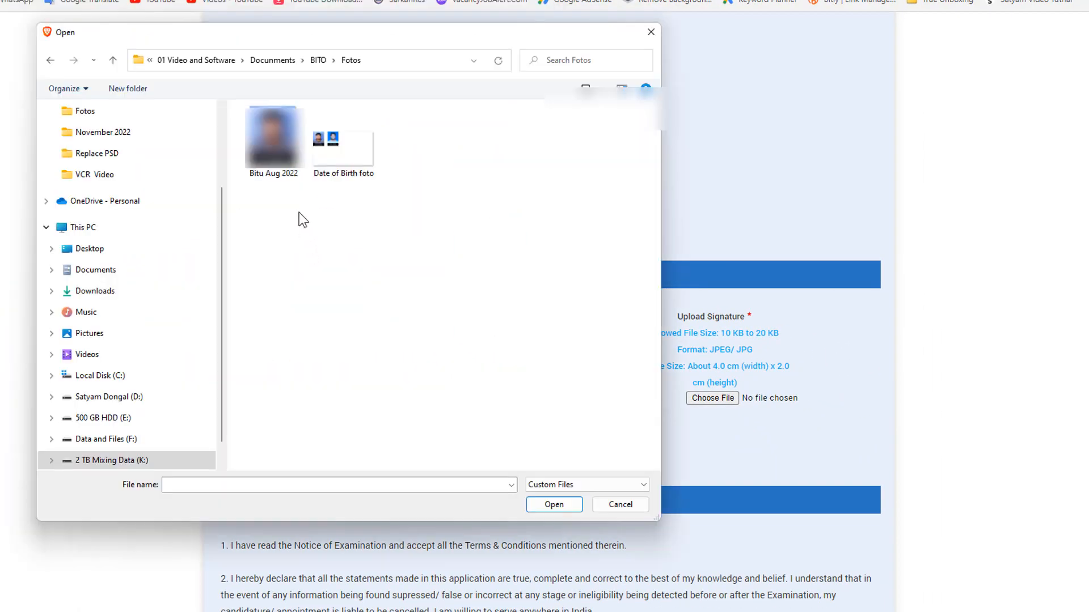
click(273, 140)
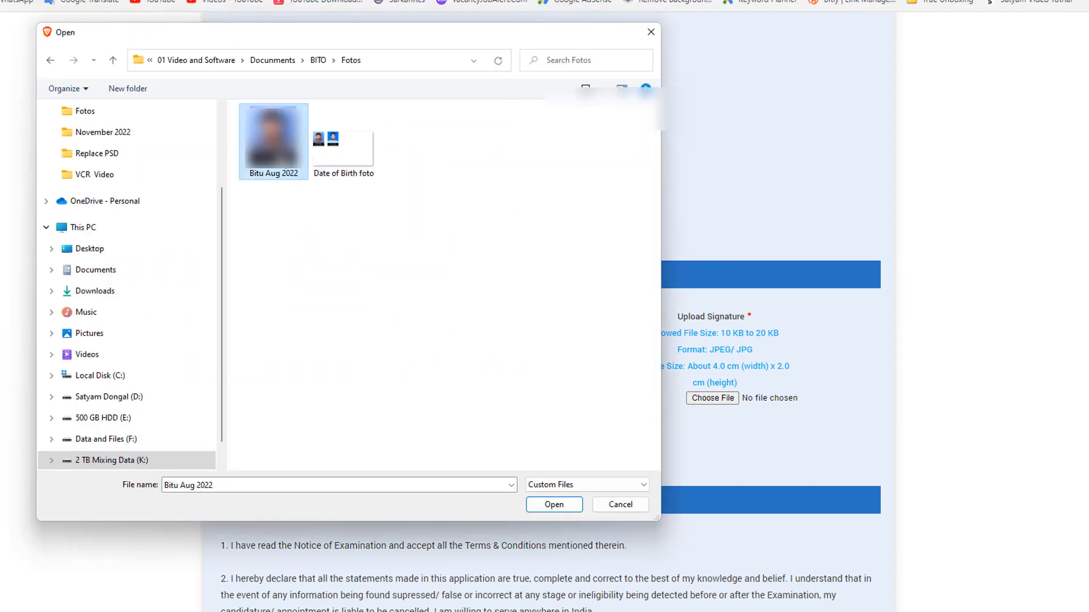
click(553, 504)
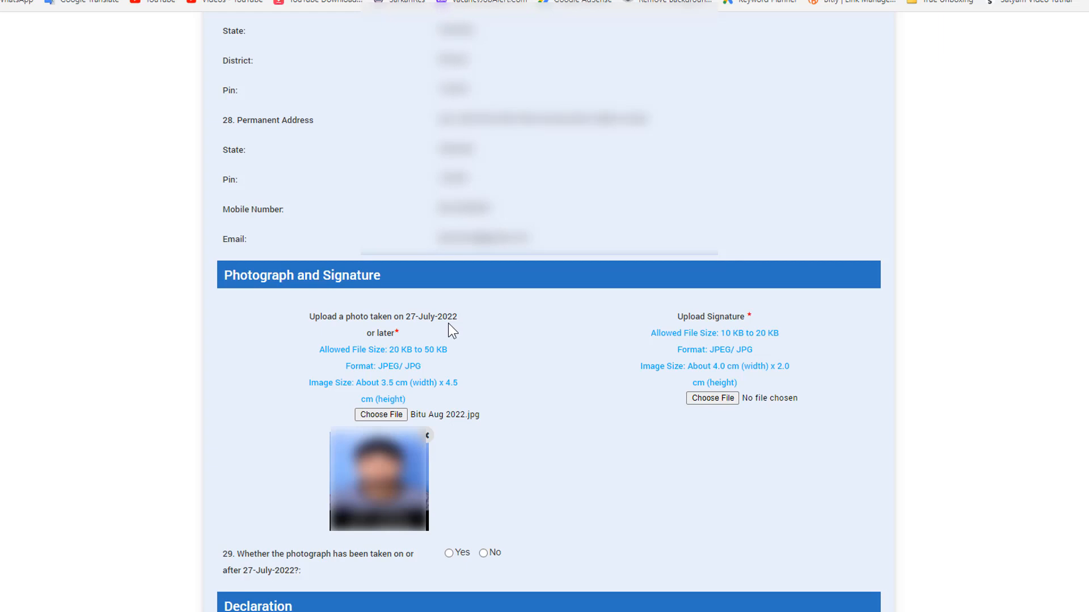
- Upload 12 kb.jpg as the signature and answer Yes to the photograph having been taken on or after 27-July-2022
click(713, 398)
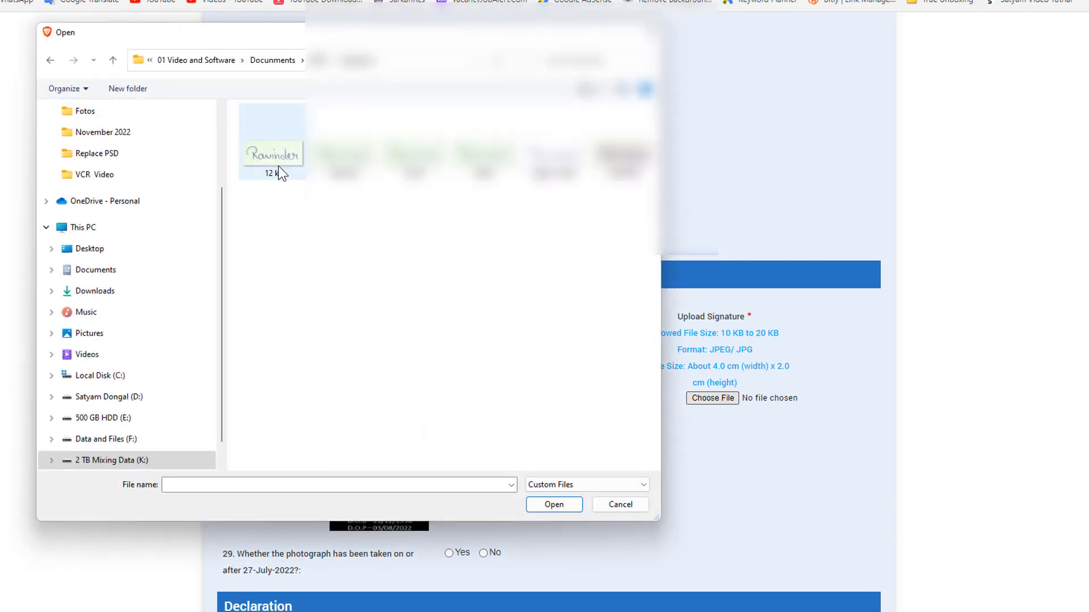
click(279, 172)
click(553, 504)
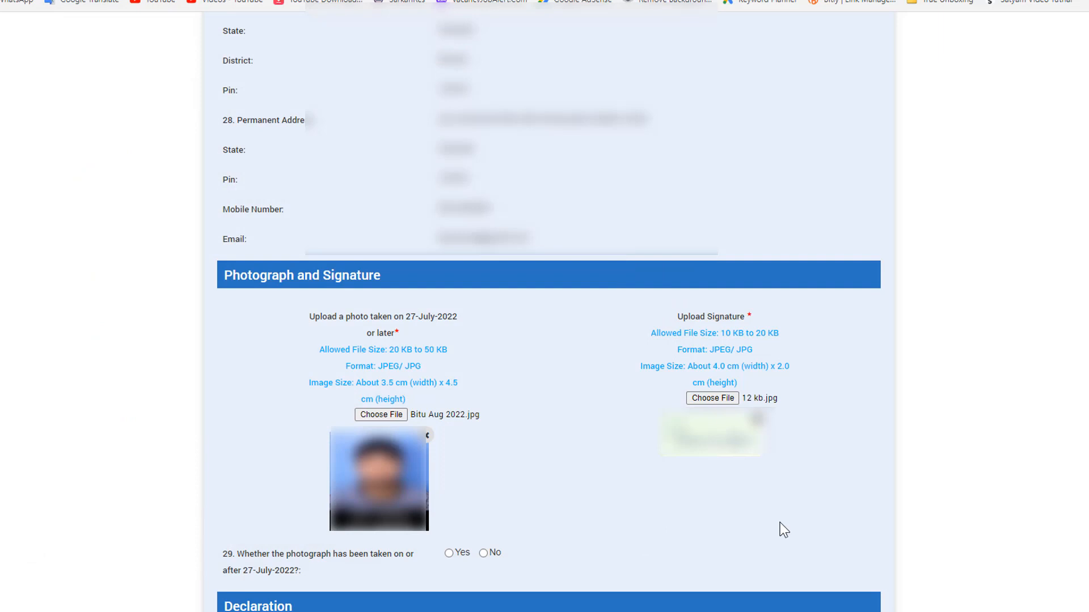
click(449, 554)
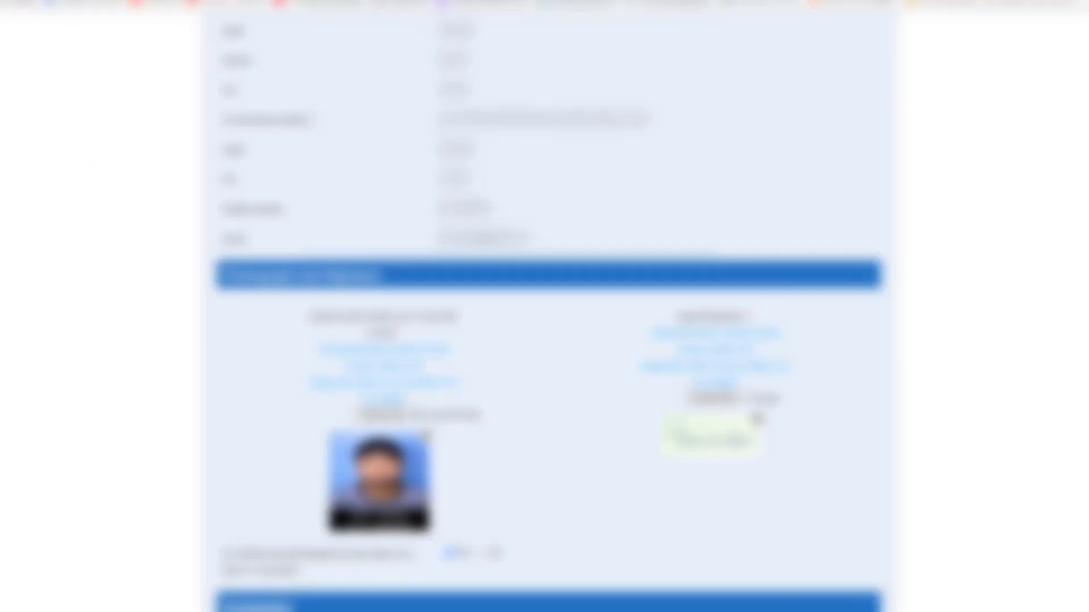
- Agree to the declaration and enter the captcha text shown beneath it
scroll(545, 306, down, 7)
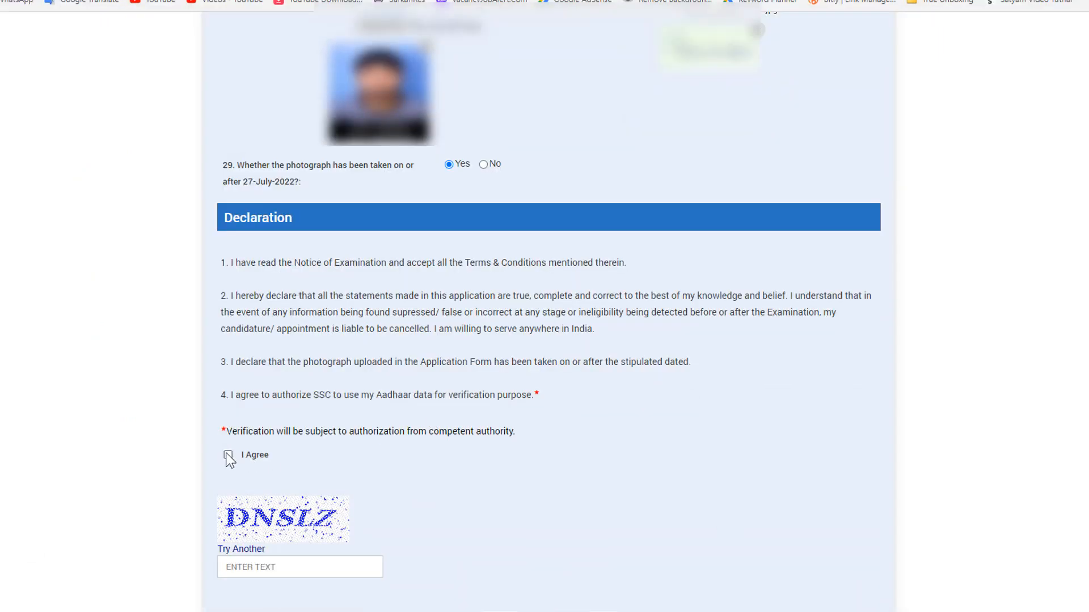
click(227, 456)
click(285, 564)
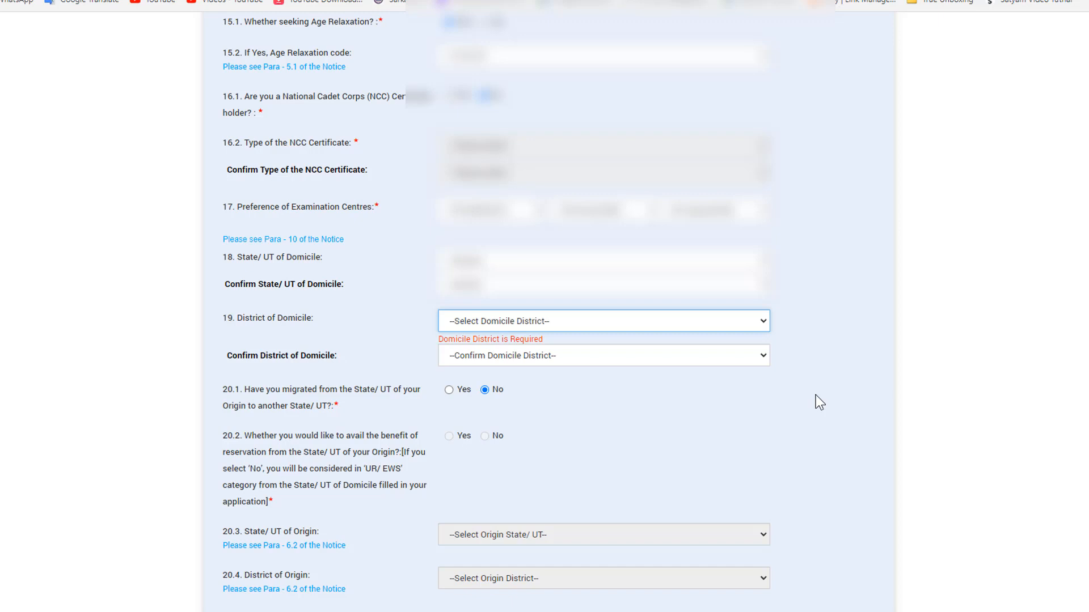
- Select and confirm Rewari as the District of Domicile
click(554, 327)
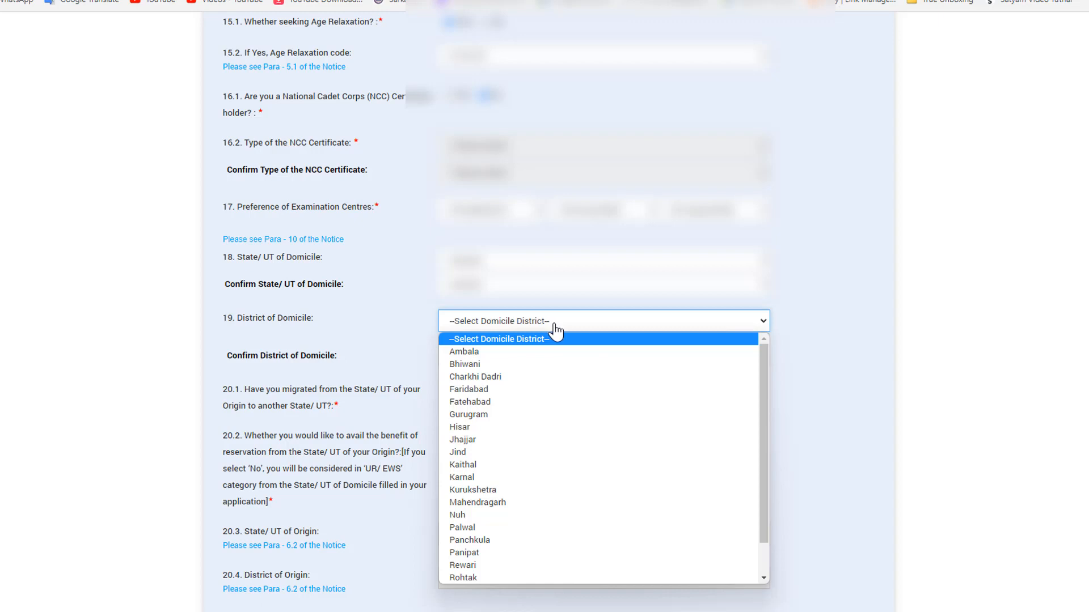
click(462, 565)
click(582, 350)
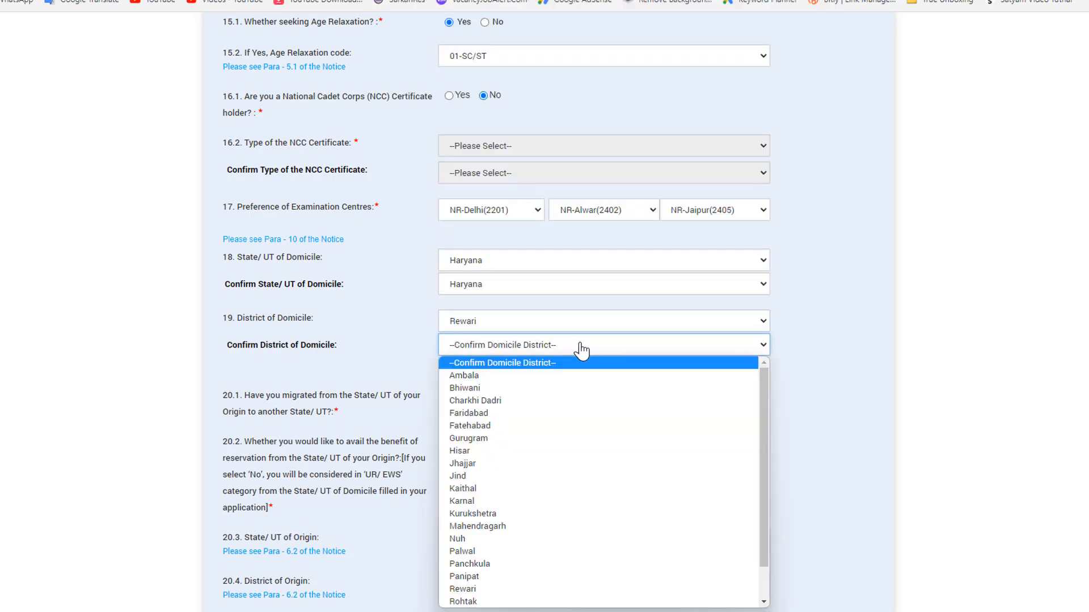
click(510, 589)
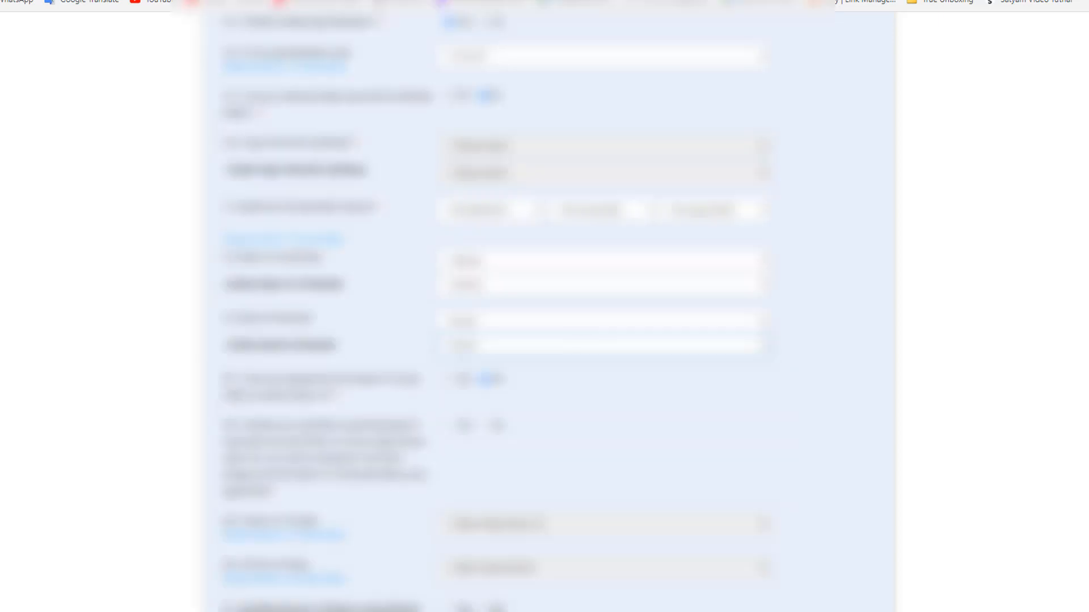
- Open the preview of the completed application form
scroll(545, 352, down, 1)
scroll(544, 352, down, 7)
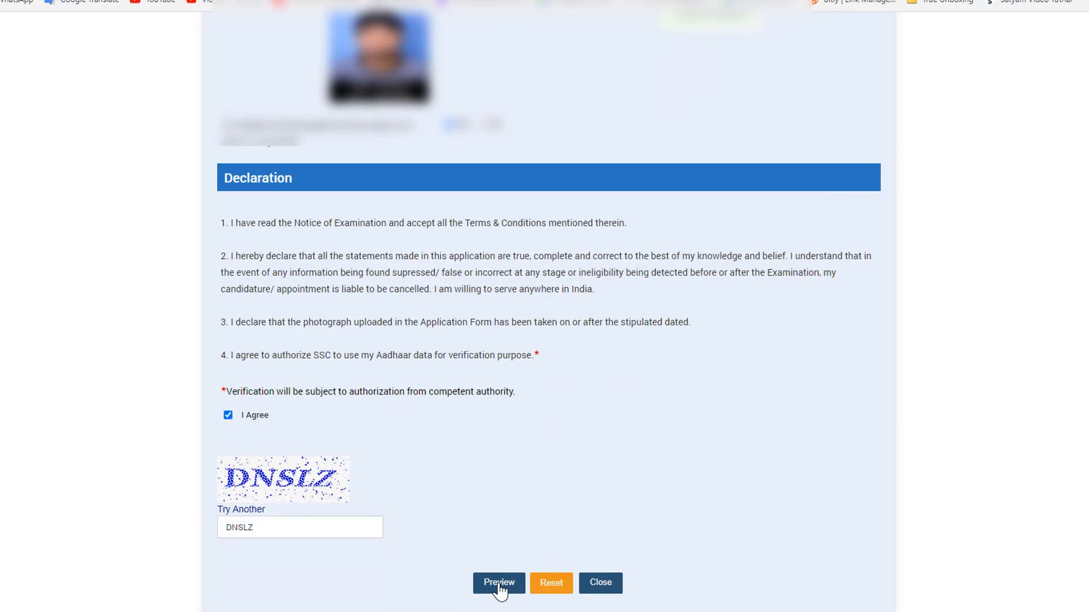
click(499, 583)
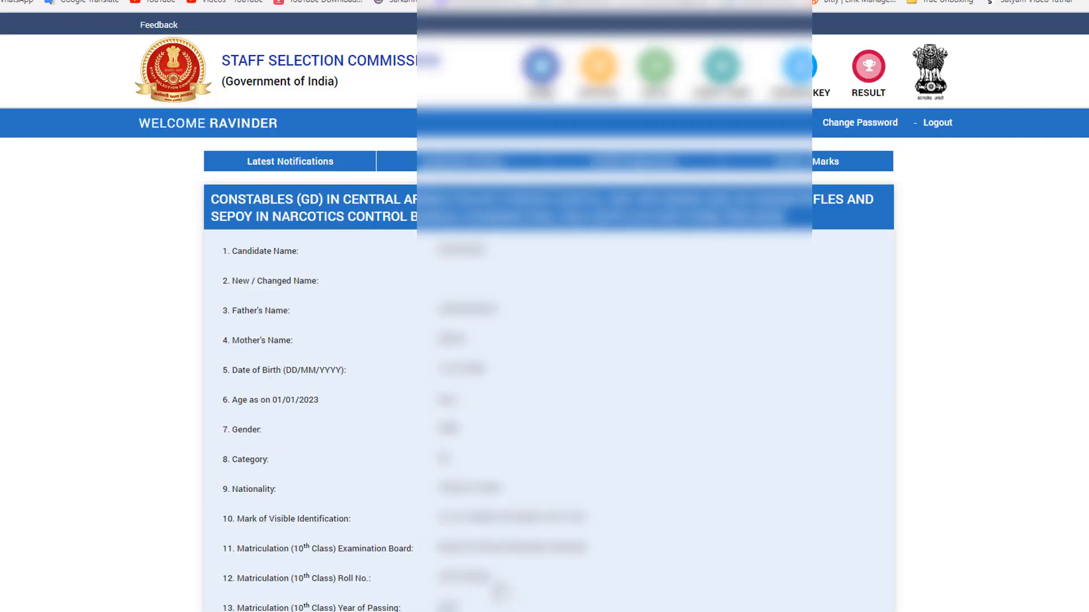
- Check all the details in the application preview, then submit the form and confirm the final submission
scroll(544, 306, down, 2)
scroll(545, 306, down, 10)
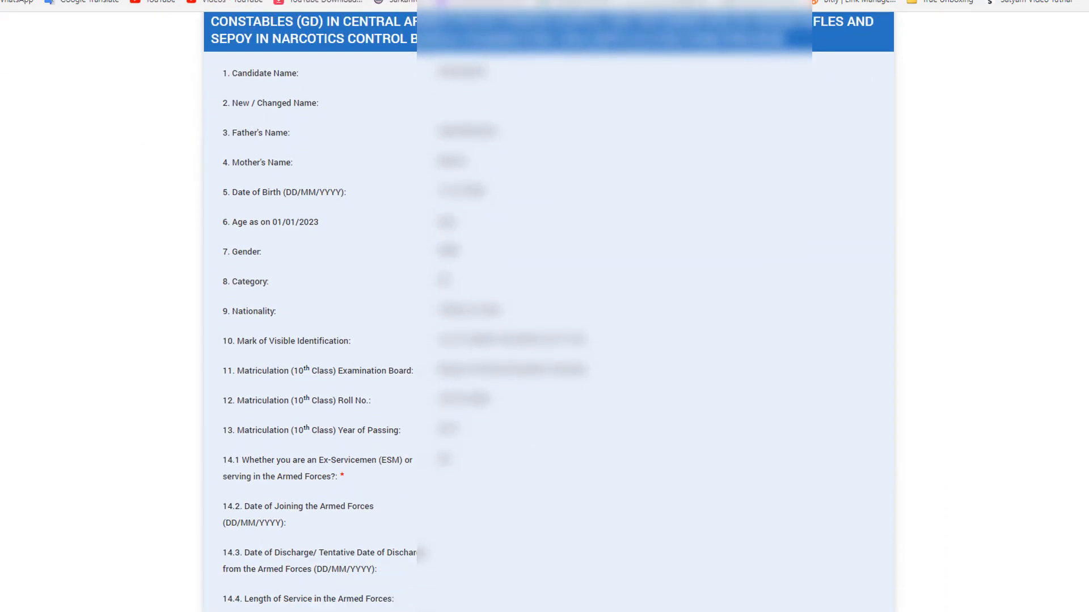
scroll(544, 307, down, 8)
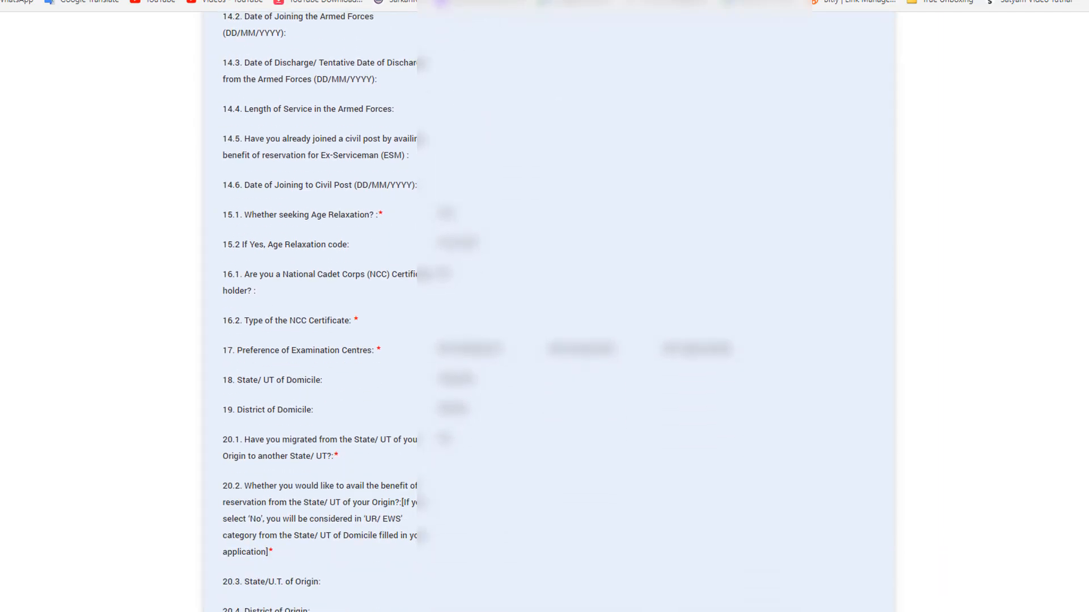
scroll(544, 306, down, 7)
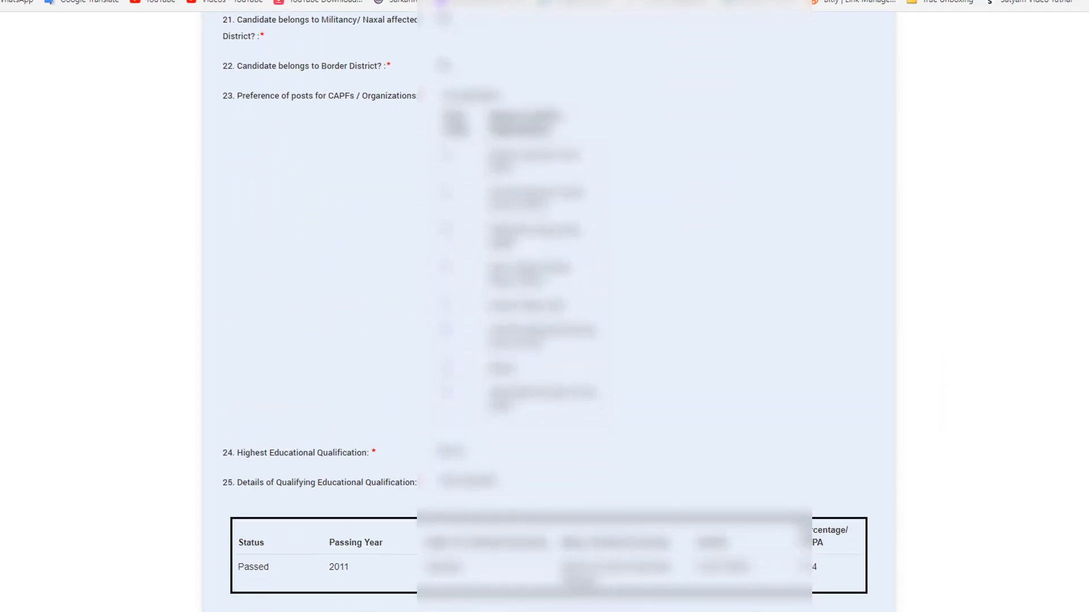
scroll(544, 306, down, 6)
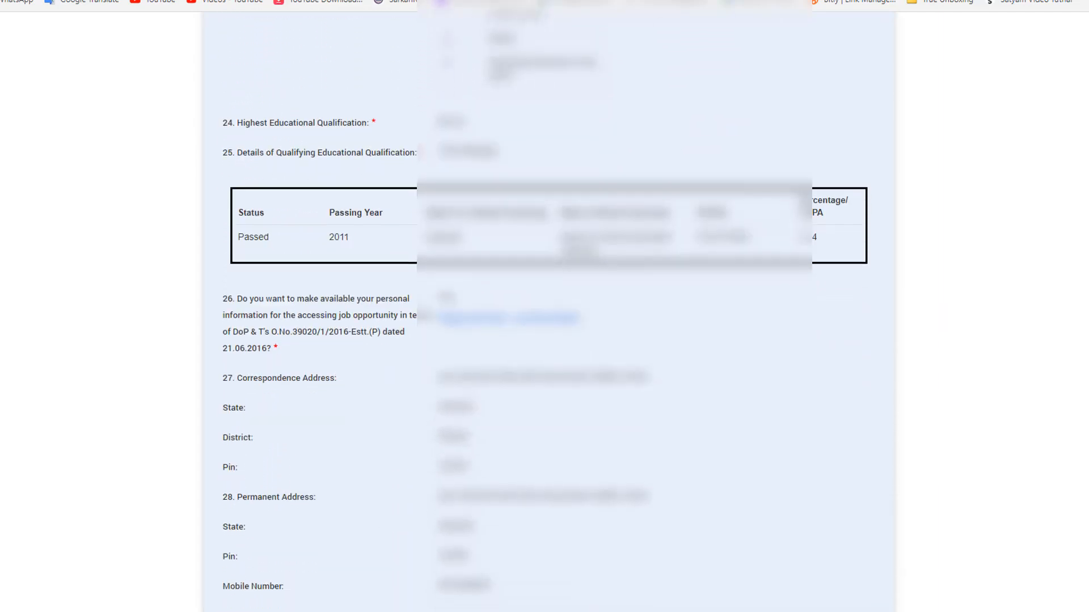
scroll(545, 307, down, 2)
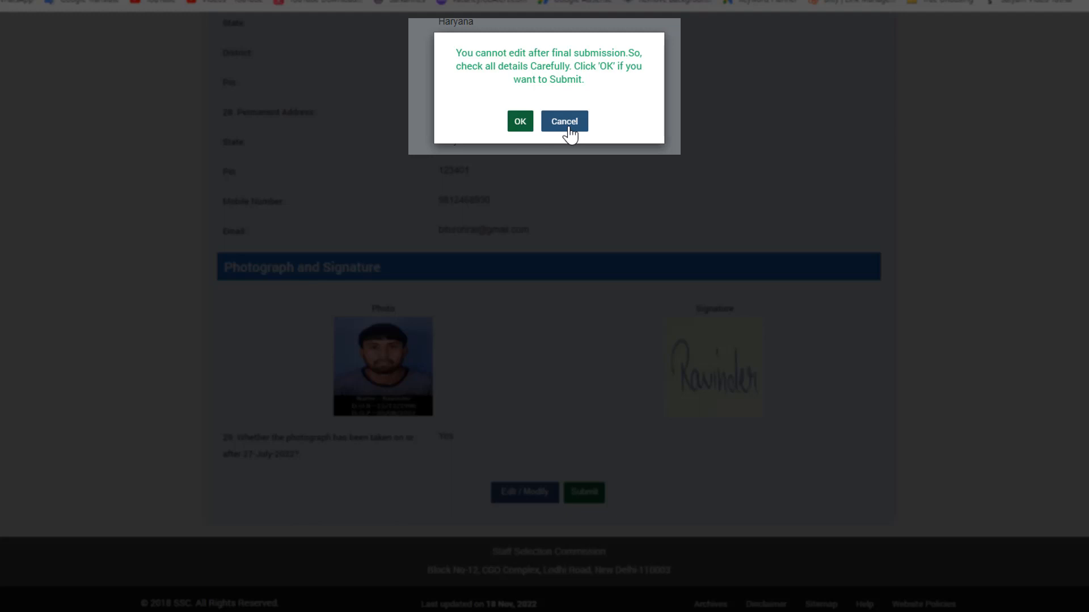
click(520, 128)
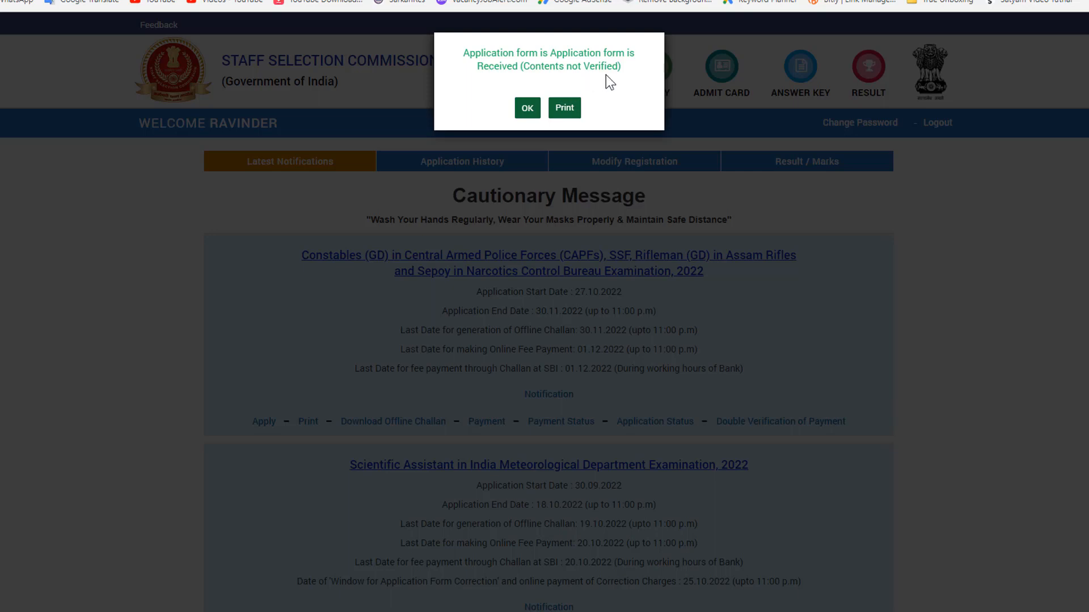
- Download the printable application form as ApplicationFormDraftPrintForAll_2.pdf and open the file
click(567, 111)
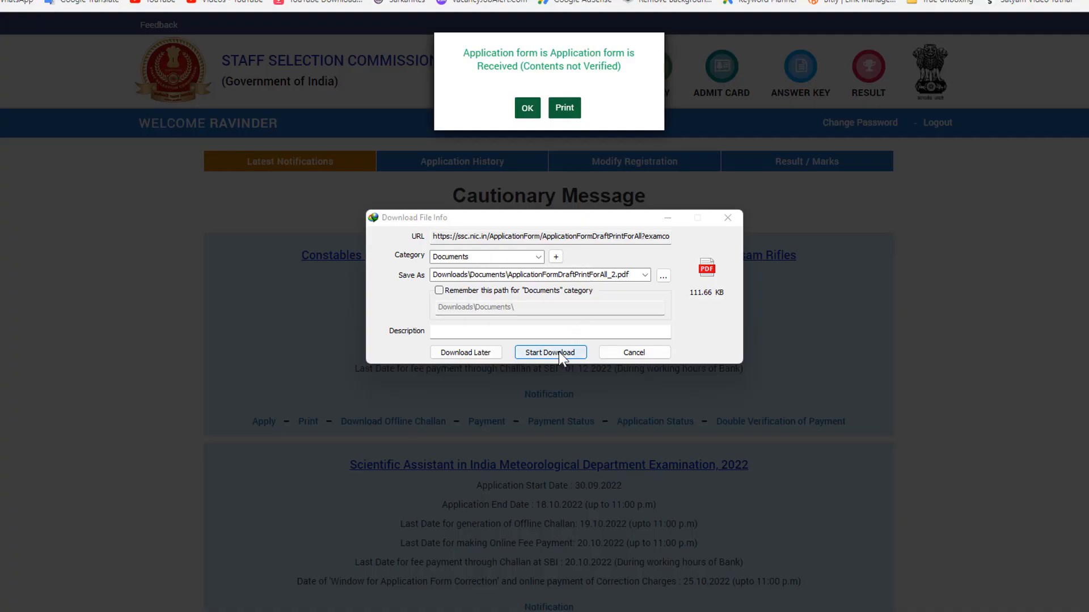
click(560, 352)
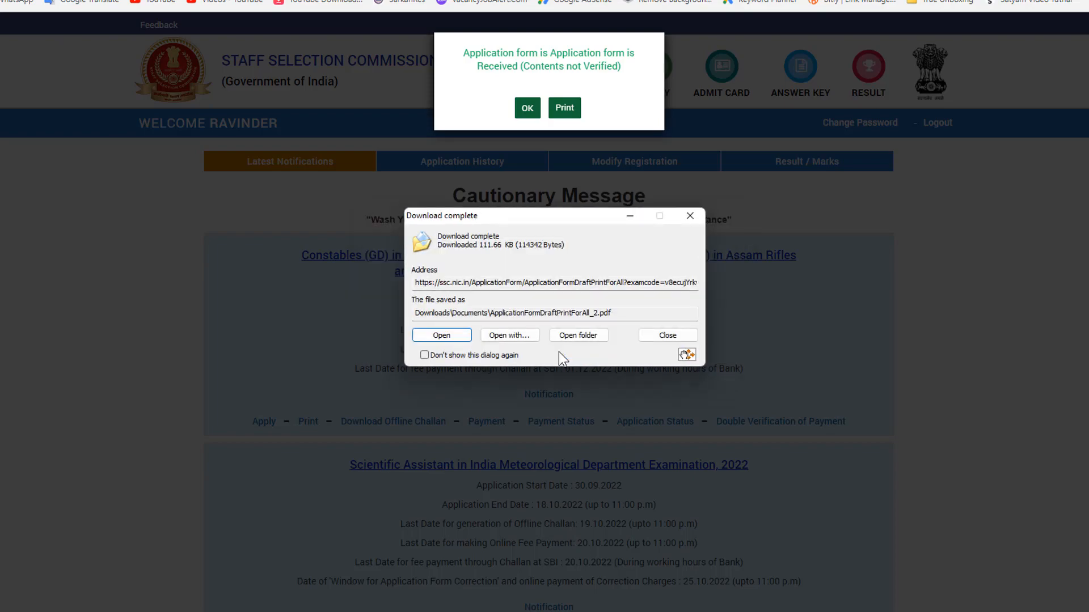
click(454, 335)
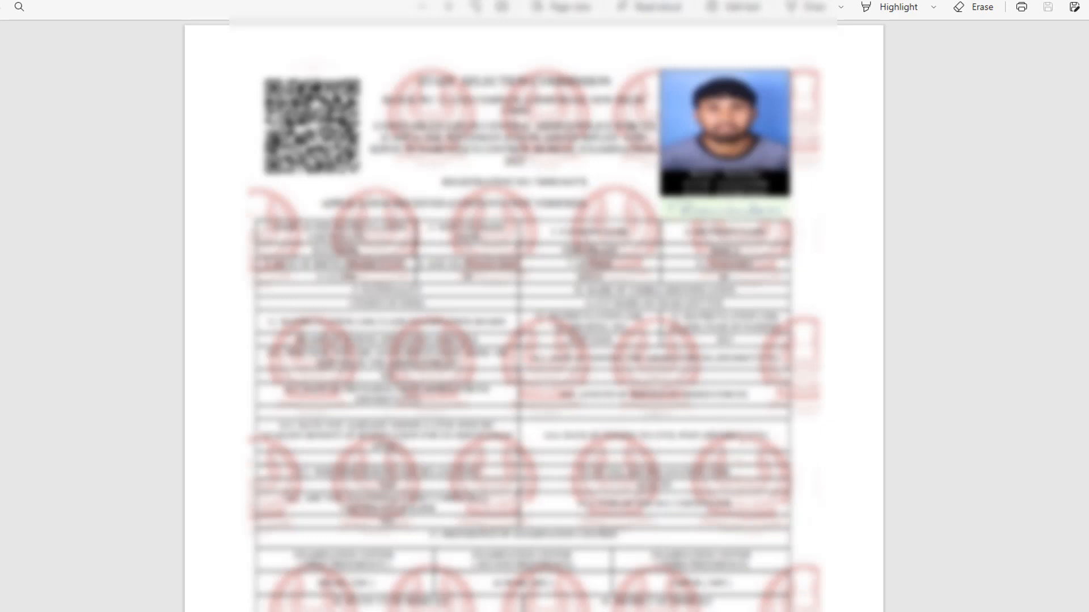
- Examine the application form PDF from the candidate details through to the declaration page, and return to its first page
scroll(534, 318, down, 10)
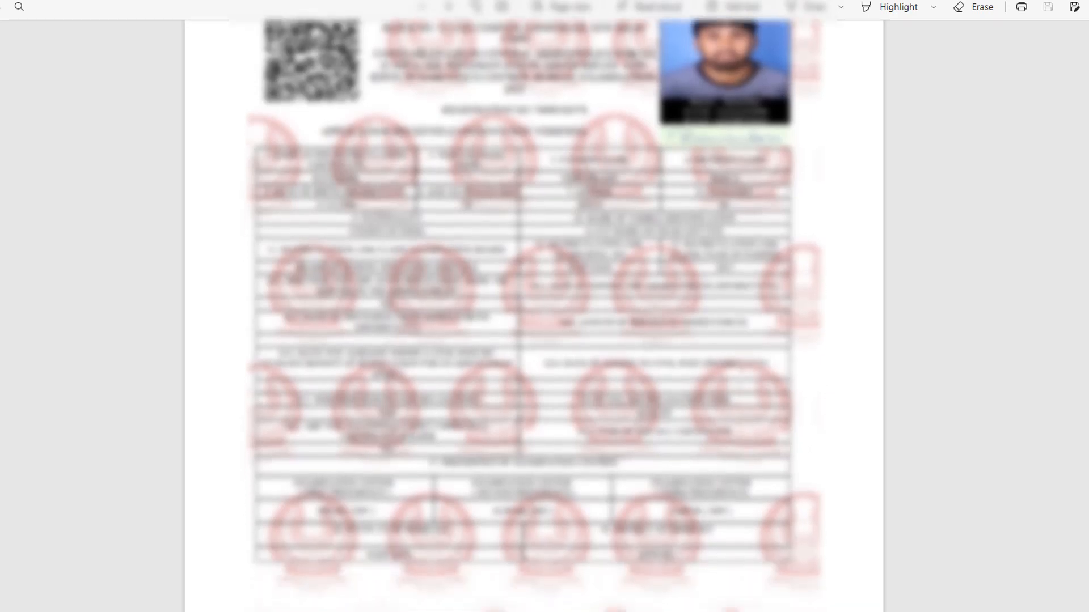
scroll(534, 317, down, 8)
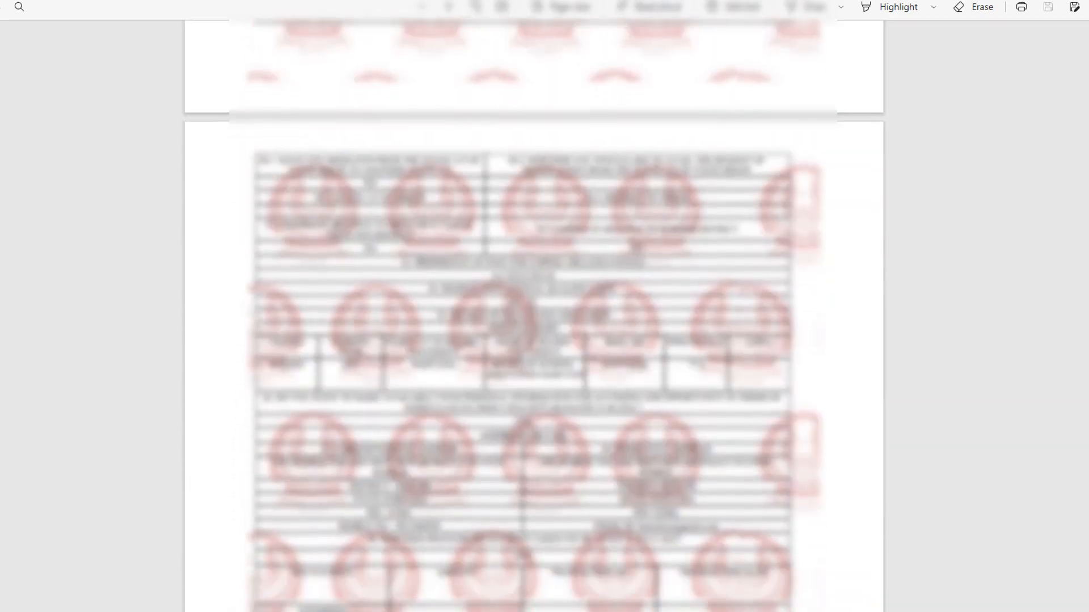
scroll(534, 318, down, 7)
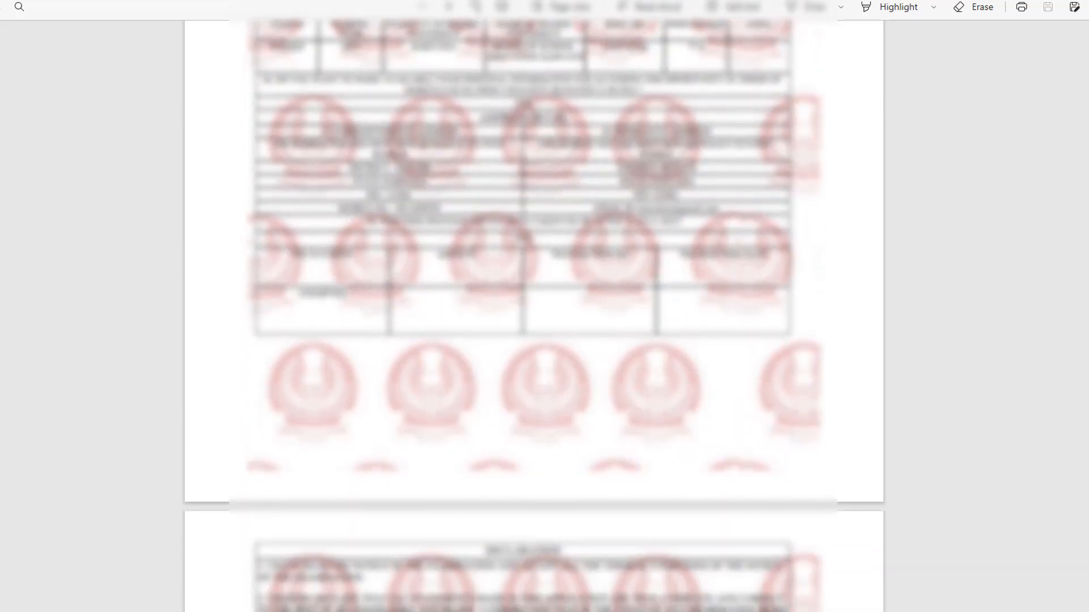
scroll(533, 318, down, 3)
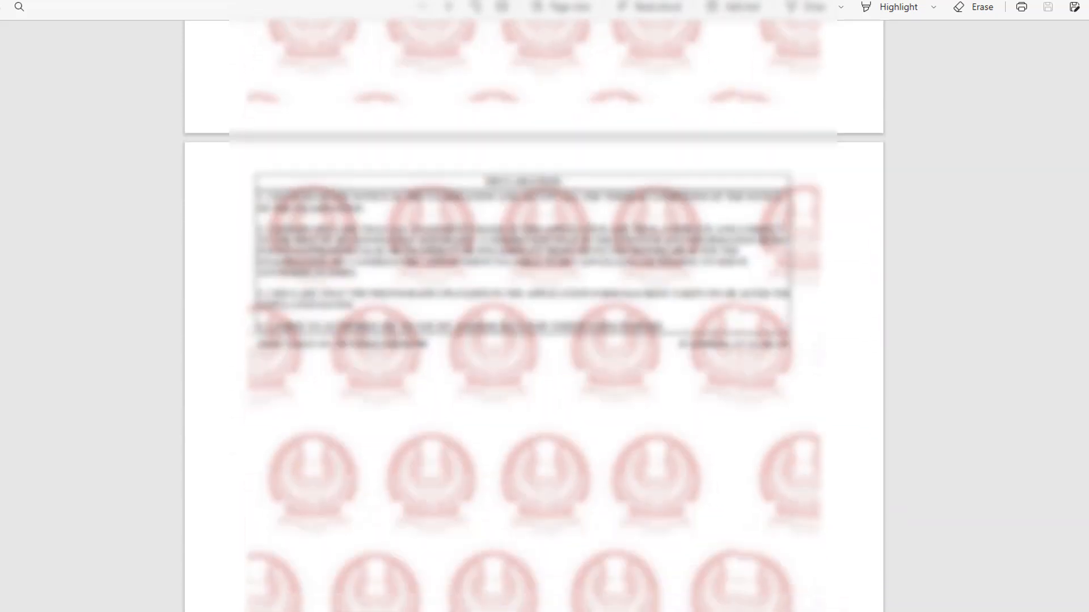
scroll(534, 318, up, 20)
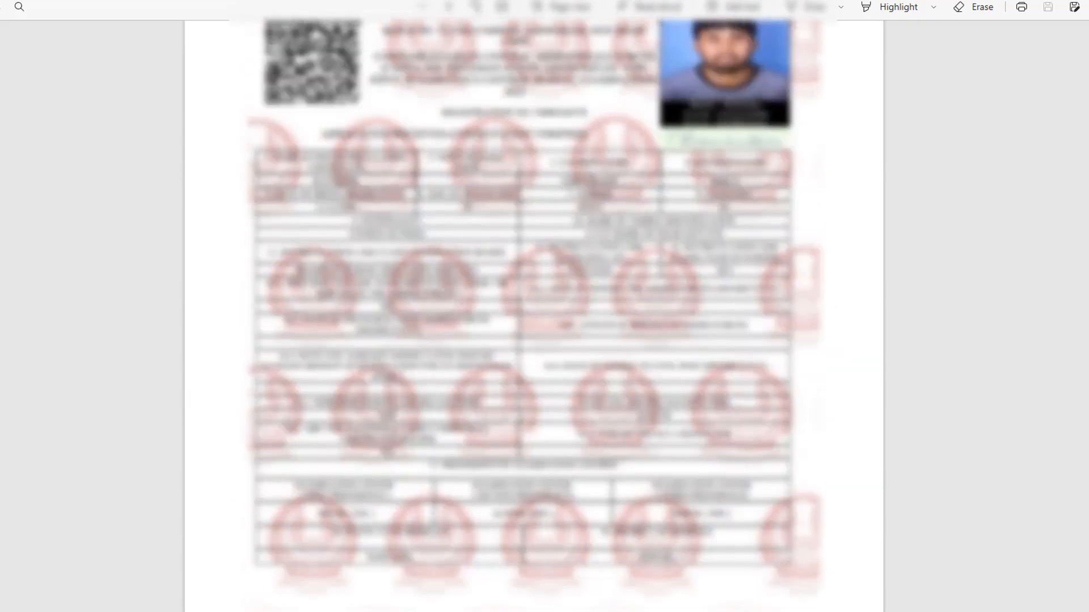